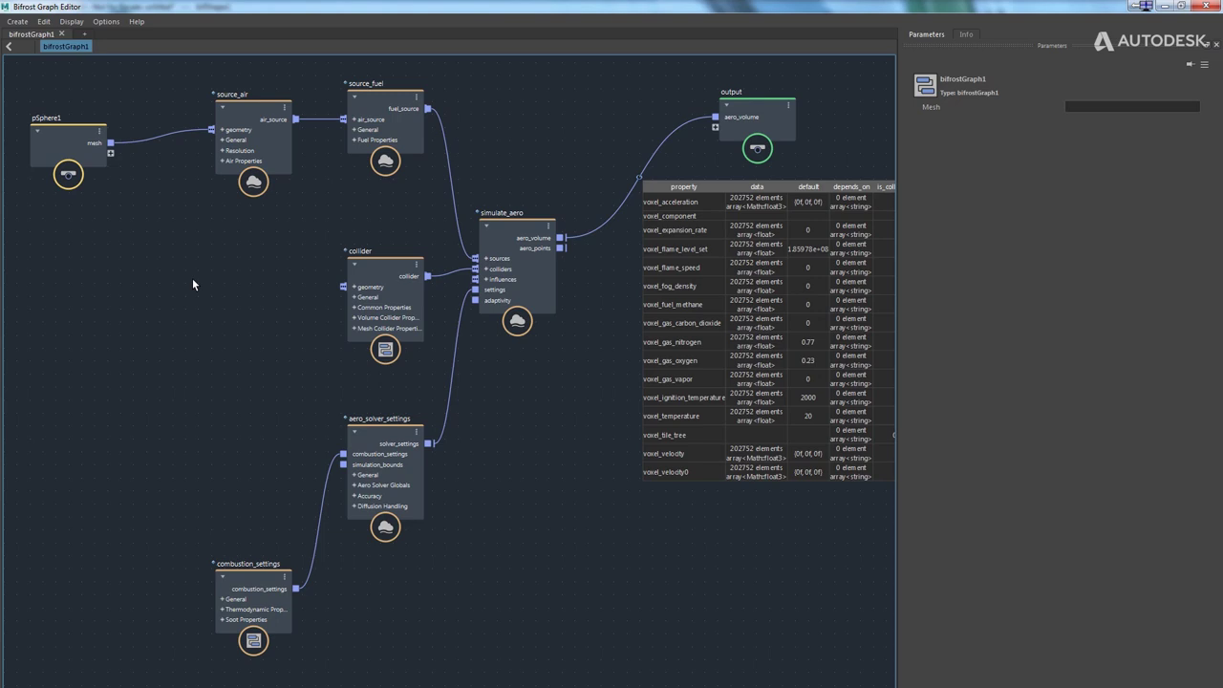
- Review the parameters of the source_fuel and combustion_settings nodes, nudging both nodes slightly in the graph
{"action": "mouse_move", "coordinate": [378, 102]}
{"action": "left_mouse_down"}
{"action": "mouse_move", "coordinate": [374, 127]}
{"action": "mouse_move", "coordinate": [374, 115]}
{"action": "left_mouse_up"}
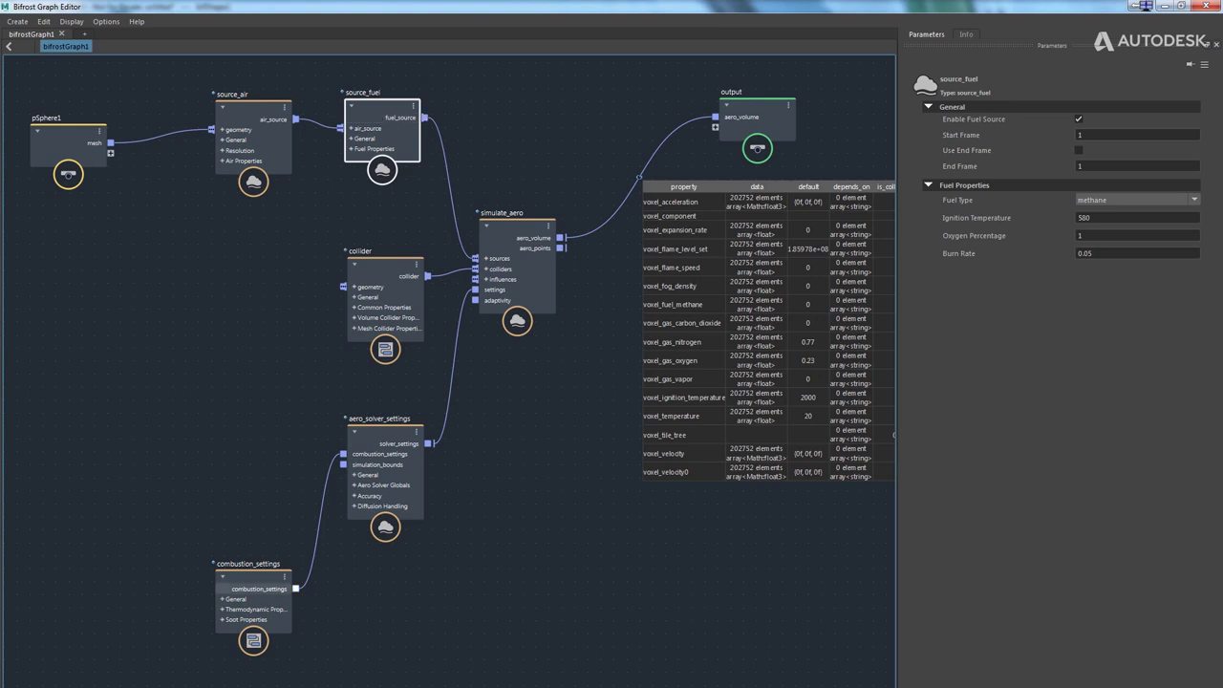
{"action": "left_click_drag", "start_coordinate": [248, 577], "coordinate": [242, 573]}
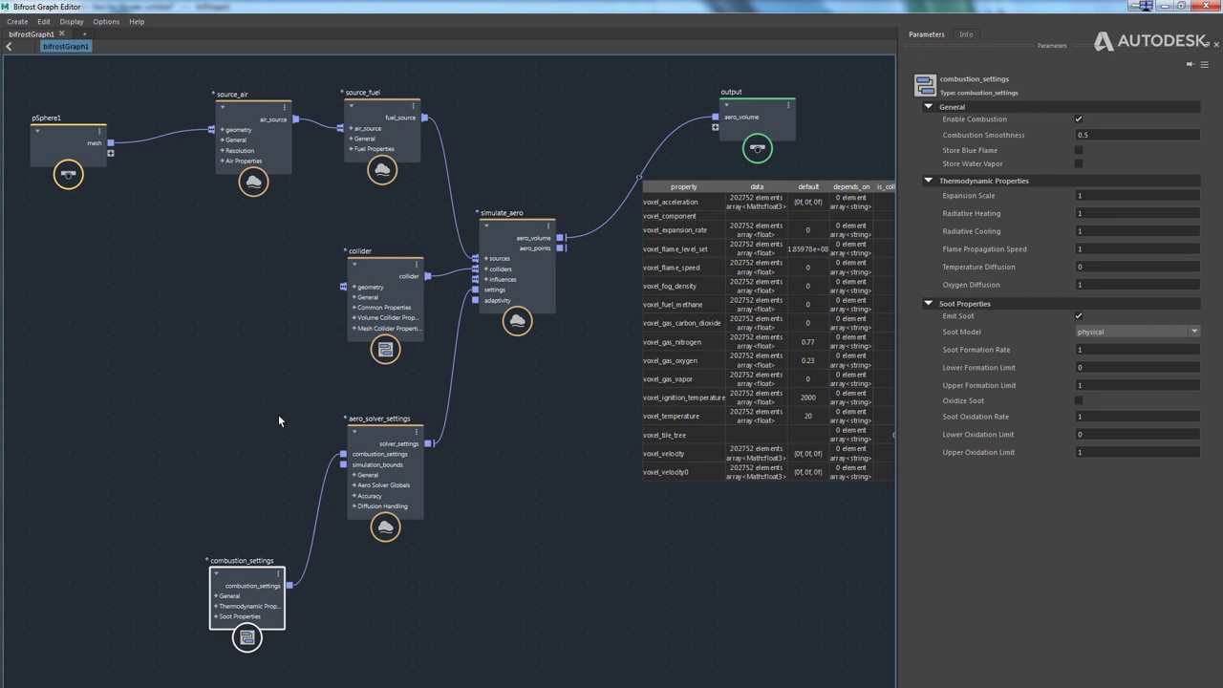
{"action": "left_click", "coordinate": [406, 208]}
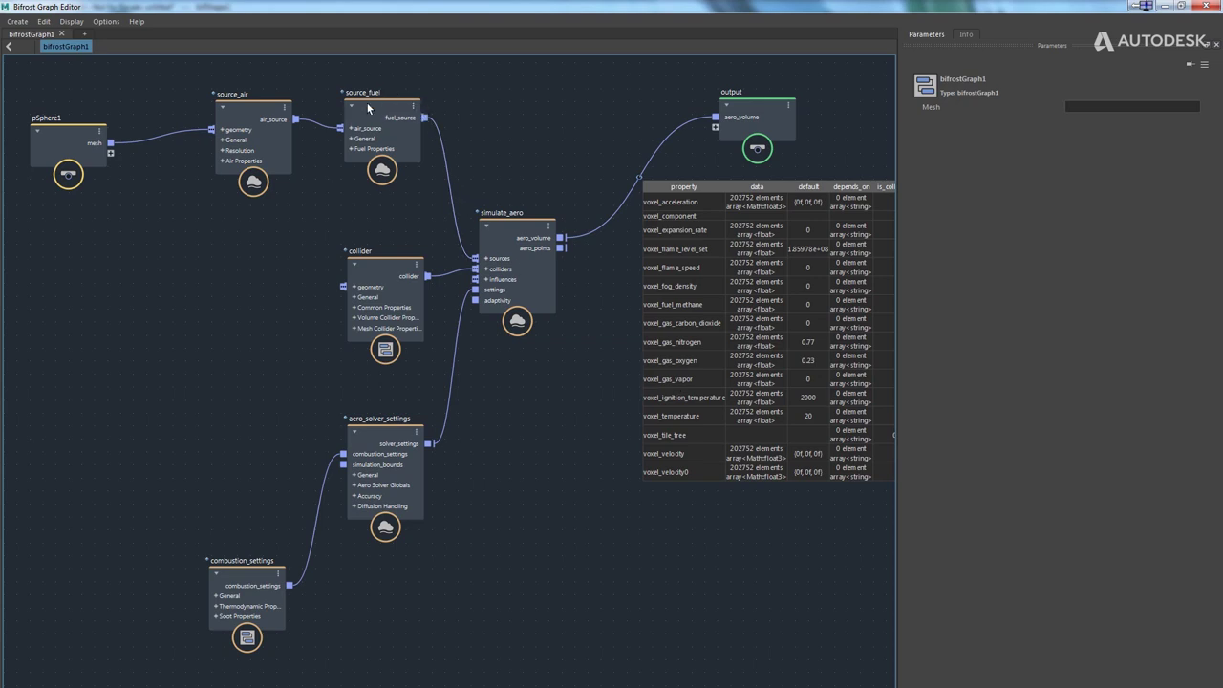
{"action": "left_click_drag", "start_coordinate": [368, 108], "coordinate": [368, 116]}
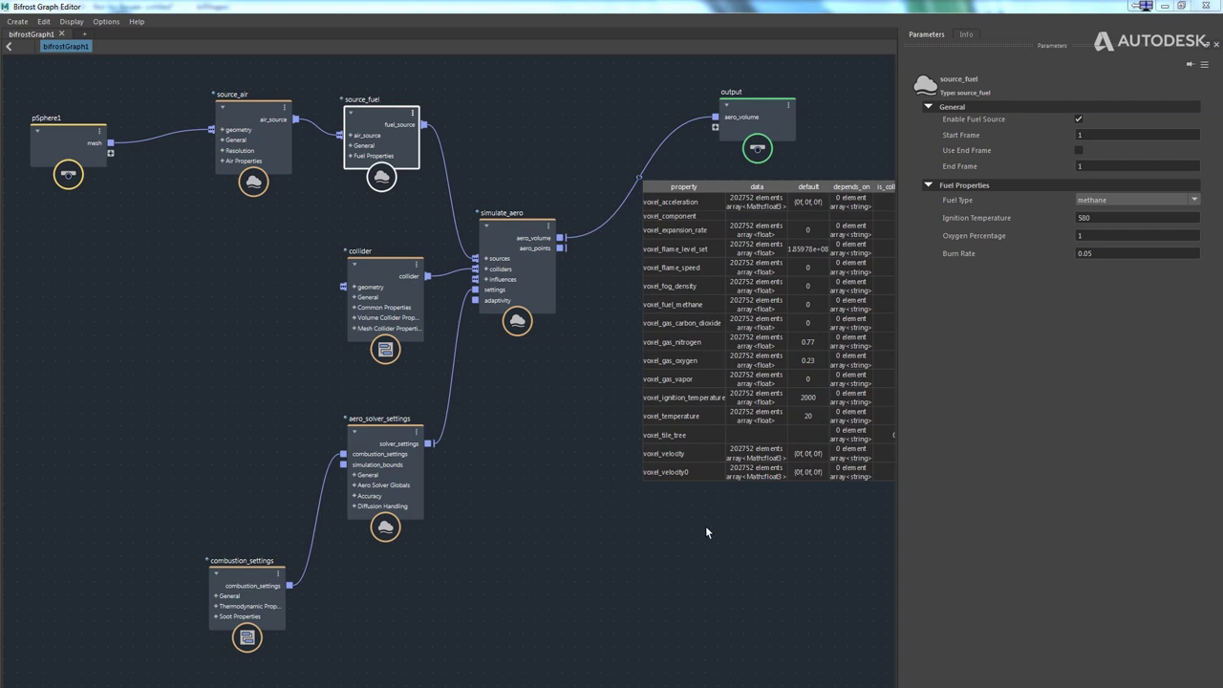
- Enable Store Blue Flame on the combustion_settings node
{"action": "left_click", "coordinate": [235, 572]}
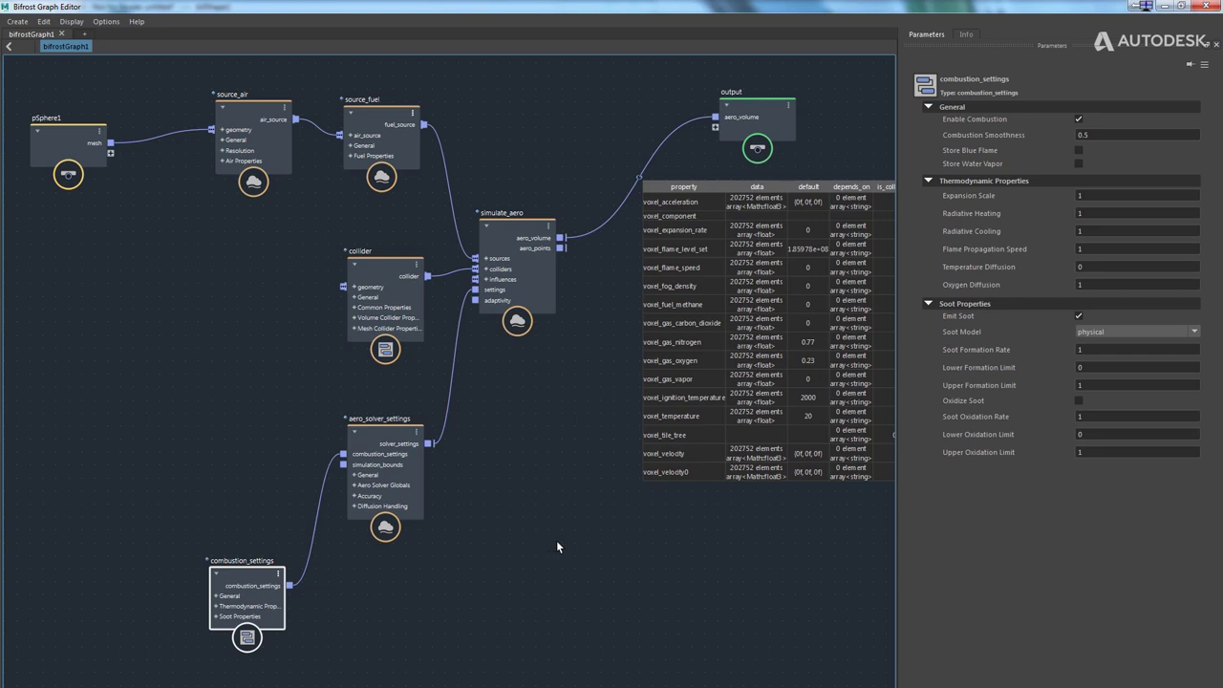
{"action": "left_click", "coordinate": [1078, 150]}
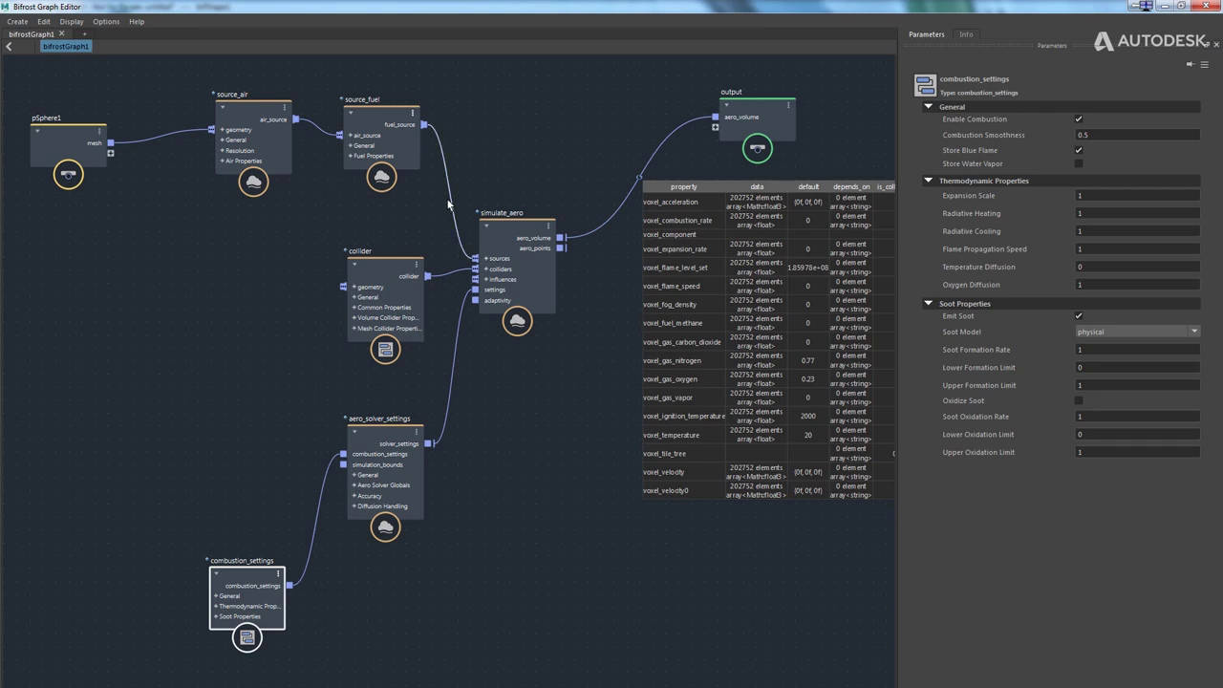
- Look through the Fuel Type options of the source_fuel node without choosing a different fuel
{"action": "left_click", "coordinate": [378, 121]}
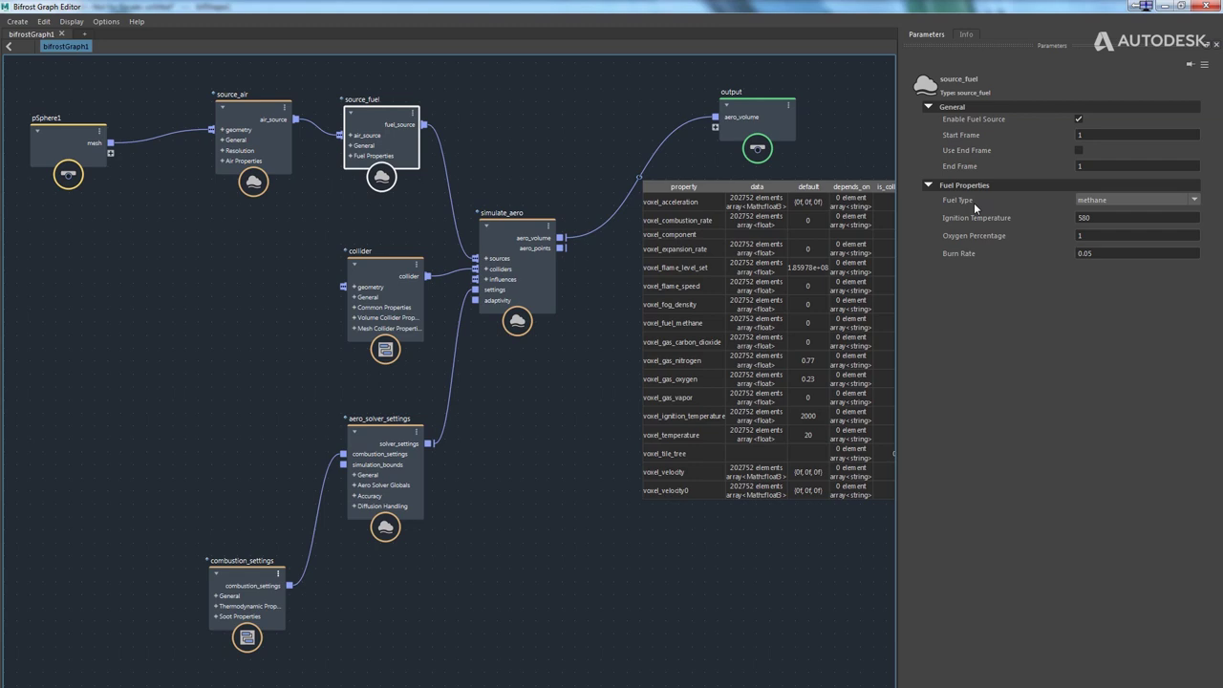
{"action": "left_click", "coordinate": [1123, 201]}
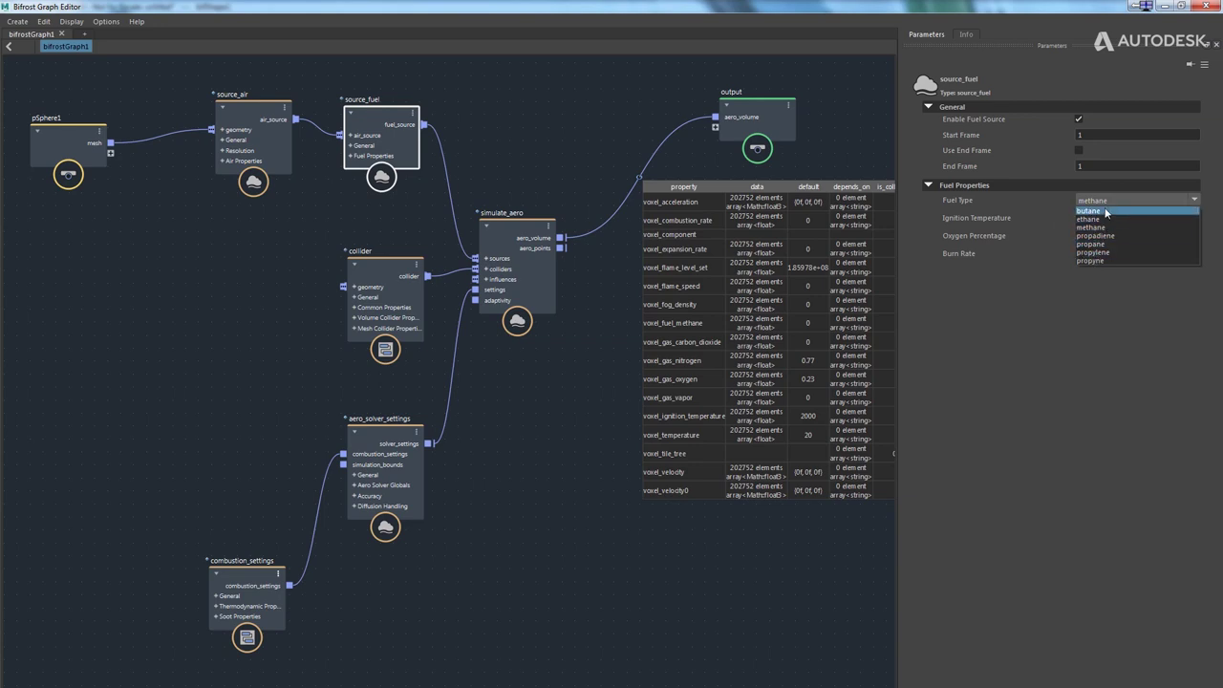
{"action": "left_click", "coordinate": [1054, 206]}
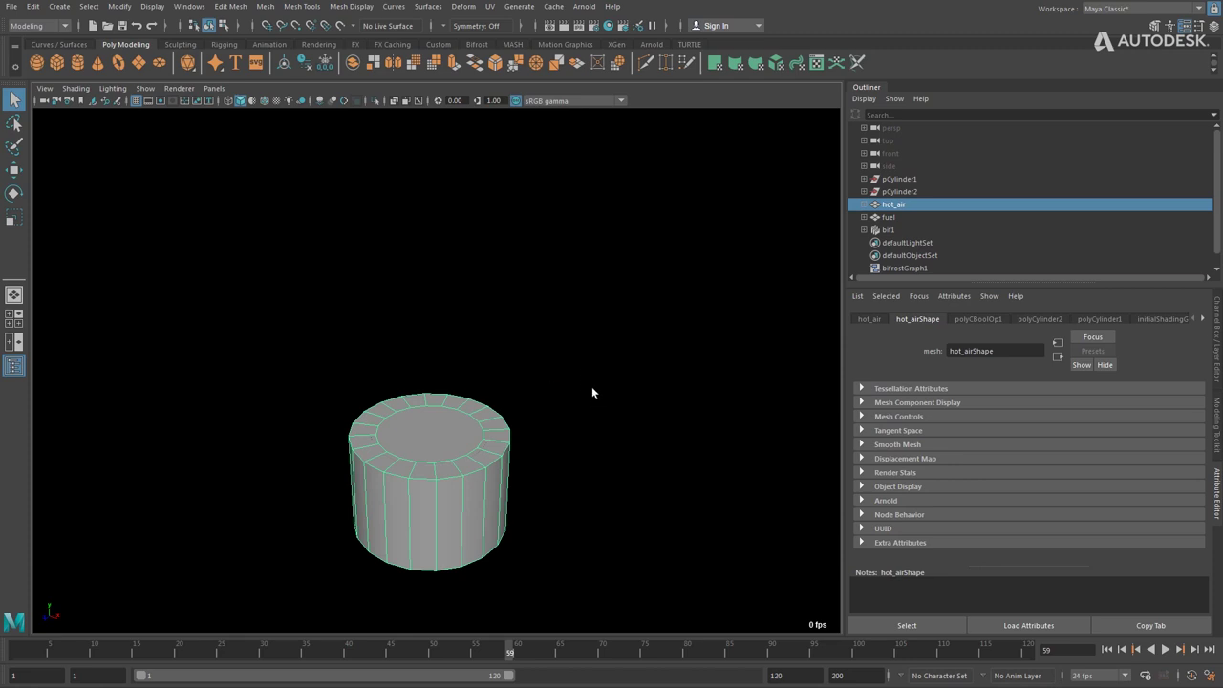
- In the Maya viewport, examine the hot_air ring mesh and the inner fuel mesh from several angles
{"action": "left_click_drag", "start_coordinate": [573, 377], "coordinate": [560, 401], "text": "alt"}
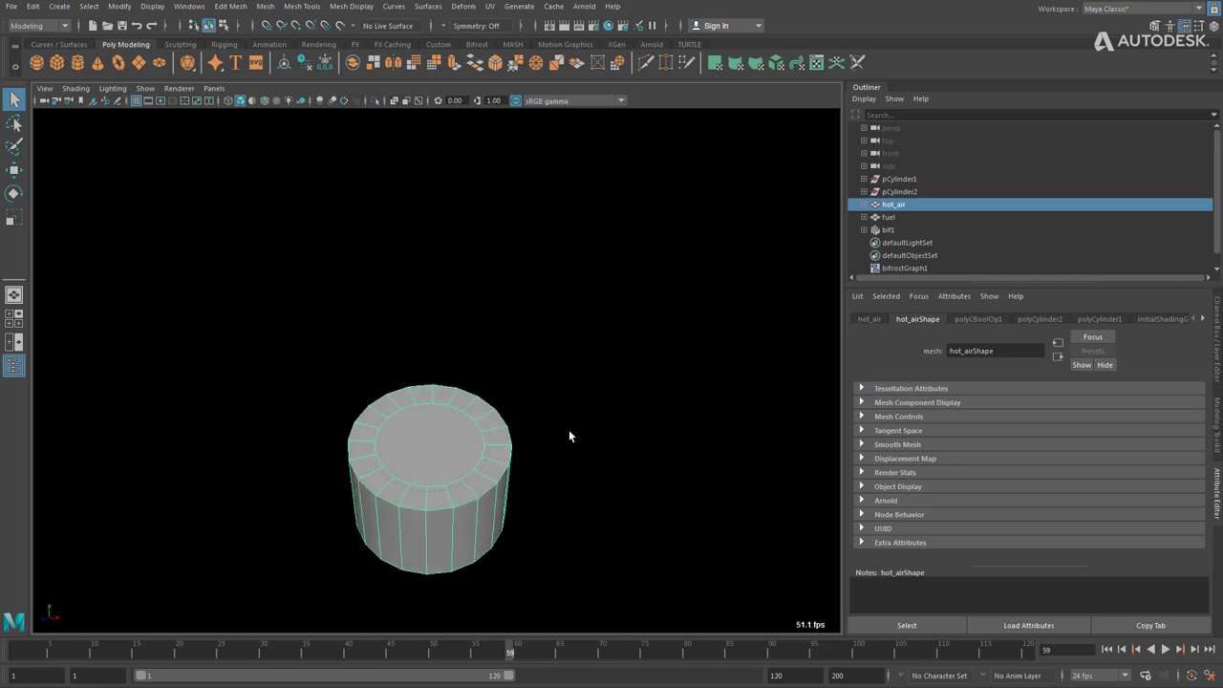
{"action": "left_click", "coordinate": [411, 451]}
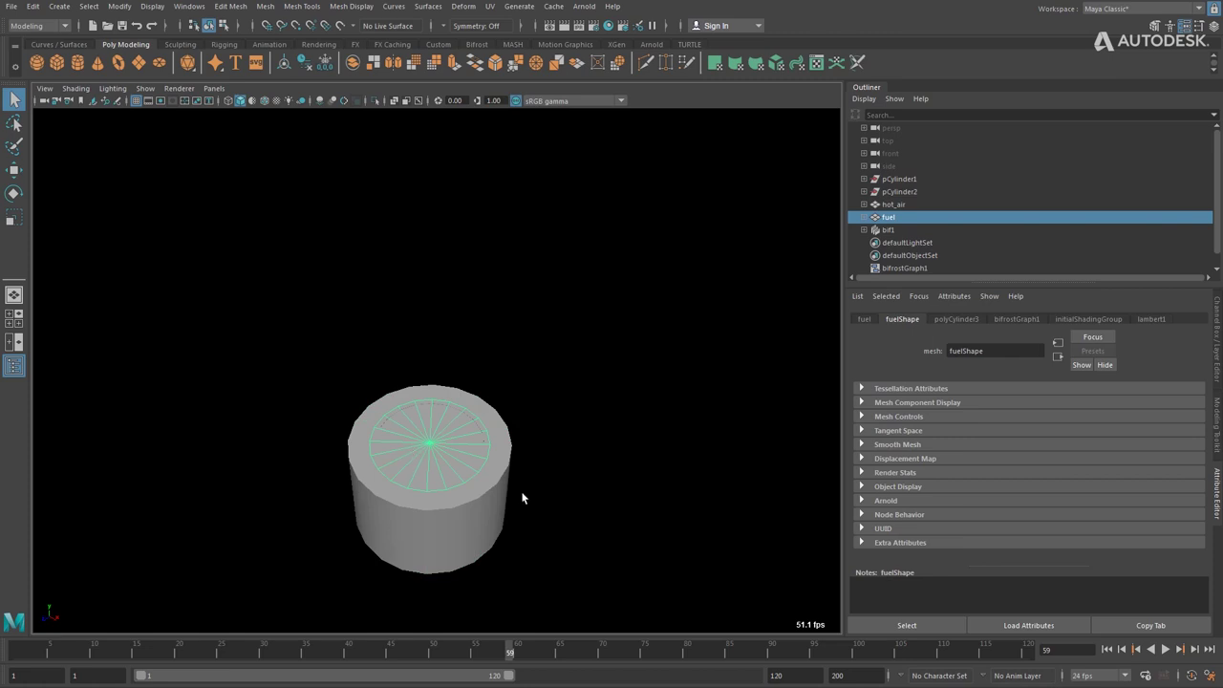
{"action": "mouse_move", "coordinate": [579, 505]}
{"action": "left_mouse_down", "text": "alt"}
{"action": "mouse_move", "coordinate": [579, 472]}
{"action": "mouse_move", "coordinate": [571, 491]}
{"action": "left_mouse_up", "text": "alt"}
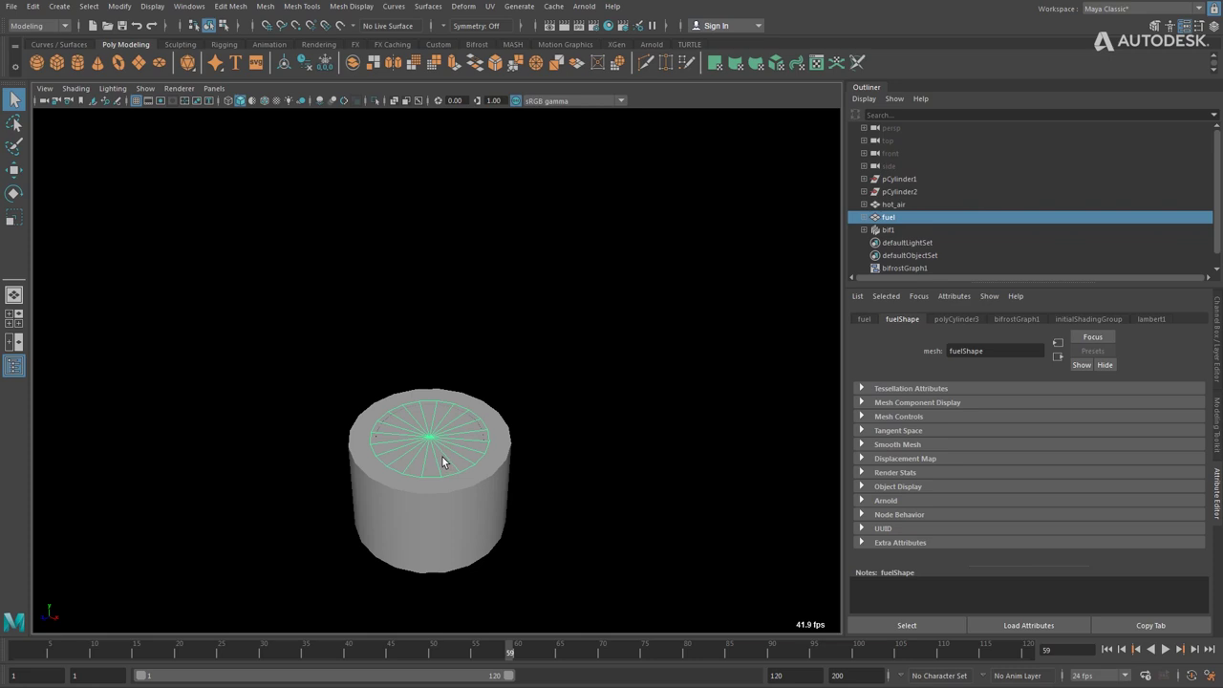
{"action": "left_click_drag", "start_coordinate": [442, 461], "coordinate": [442, 453], "text": "alt"}
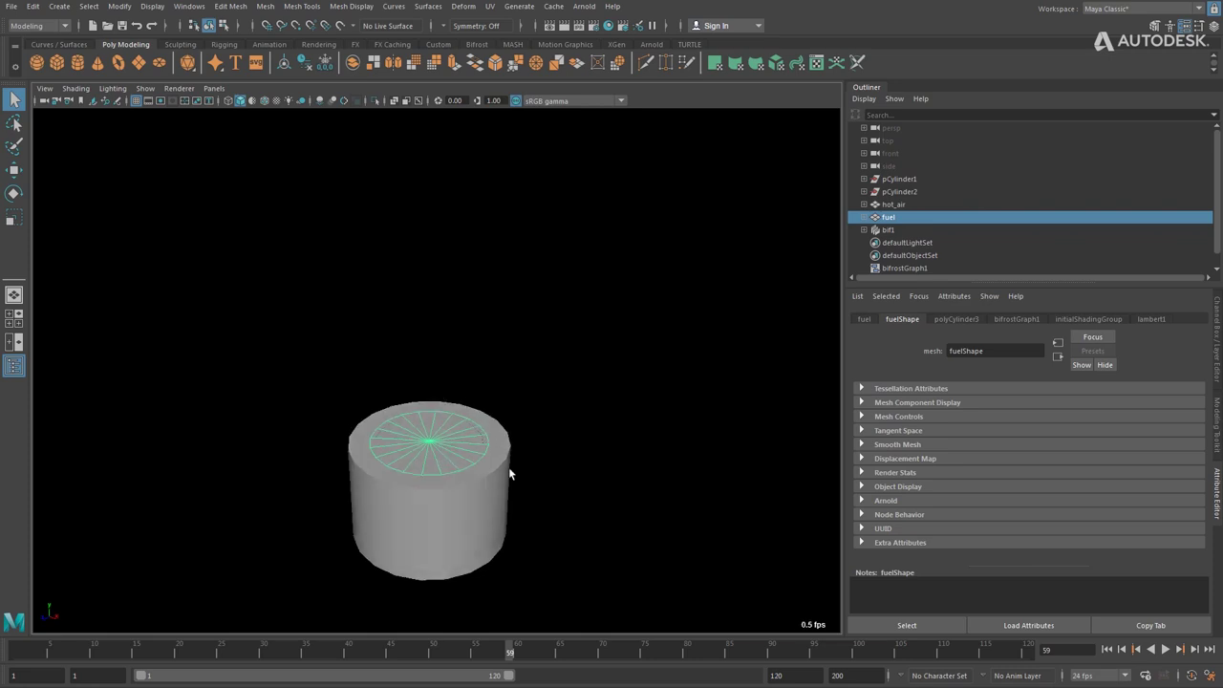
{"action": "mouse_move", "coordinate": [510, 469]}
{"action": "left_mouse_down", "text": "alt"}
{"action": "mouse_move", "coordinate": [573, 456]}
{"action": "mouse_move", "coordinate": [511, 449]}
{"action": "left_mouse_up", "text": "alt"}
{"action": "left_click", "coordinate": [496, 439]}
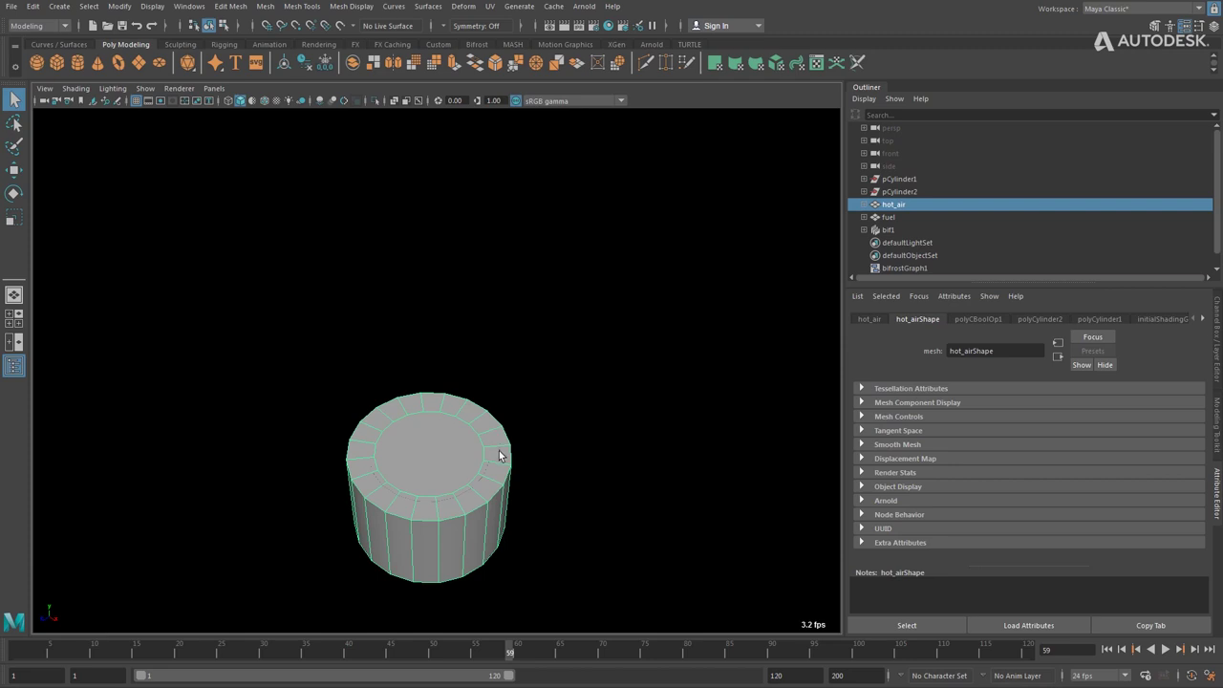
{"action": "left_click_drag", "start_coordinate": [546, 480], "coordinate": [549, 469], "text": "alt"}
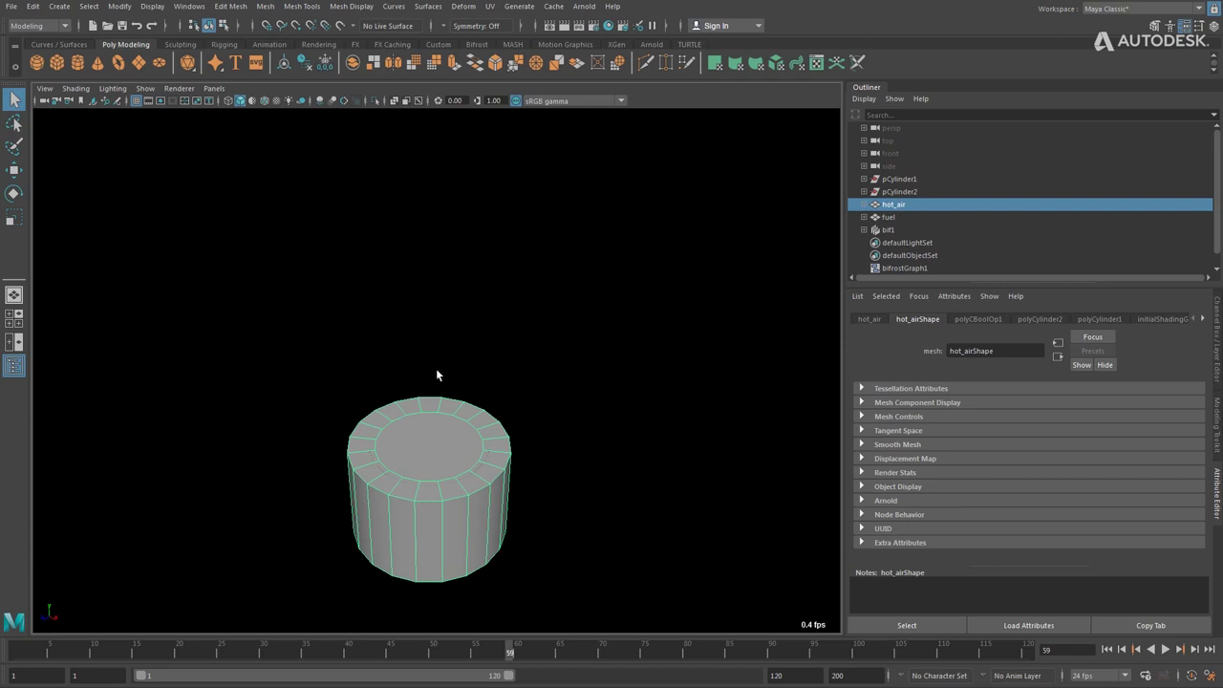
{"action": "left_click_drag", "start_coordinate": [509, 471], "coordinate": [561, 426], "text": "alt"}
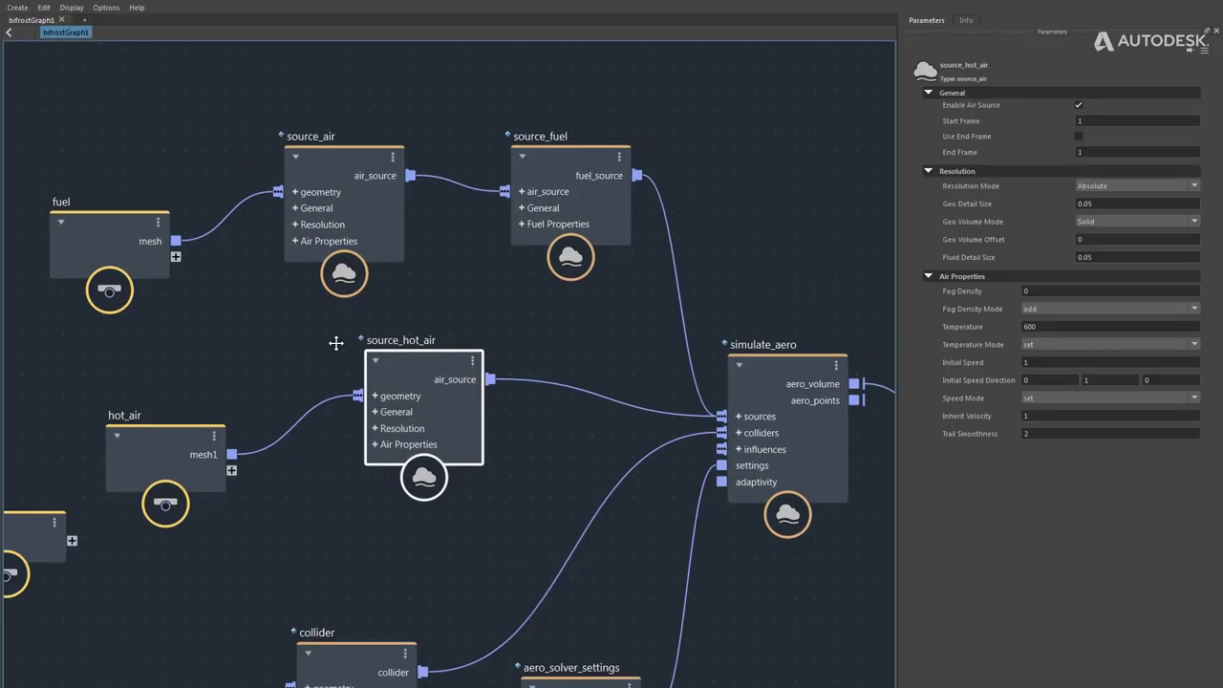
- In the Bifrost graph, inspect the settings of the fuel, source_air, source_fuel, hot_air and source_hot_air nodes
{"action": "left_click_drag", "start_coordinate": [96, 225], "coordinate": [95, 218]}
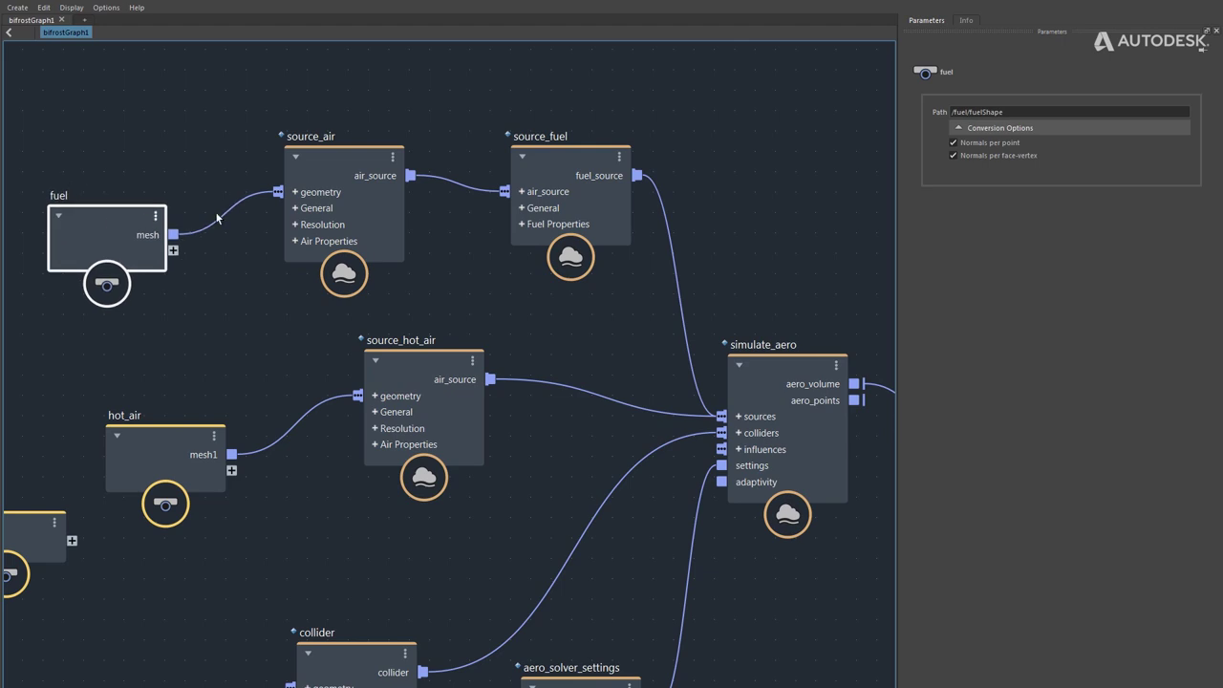
{"action": "left_click_drag", "start_coordinate": [341, 153], "coordinate": [322, 151]}
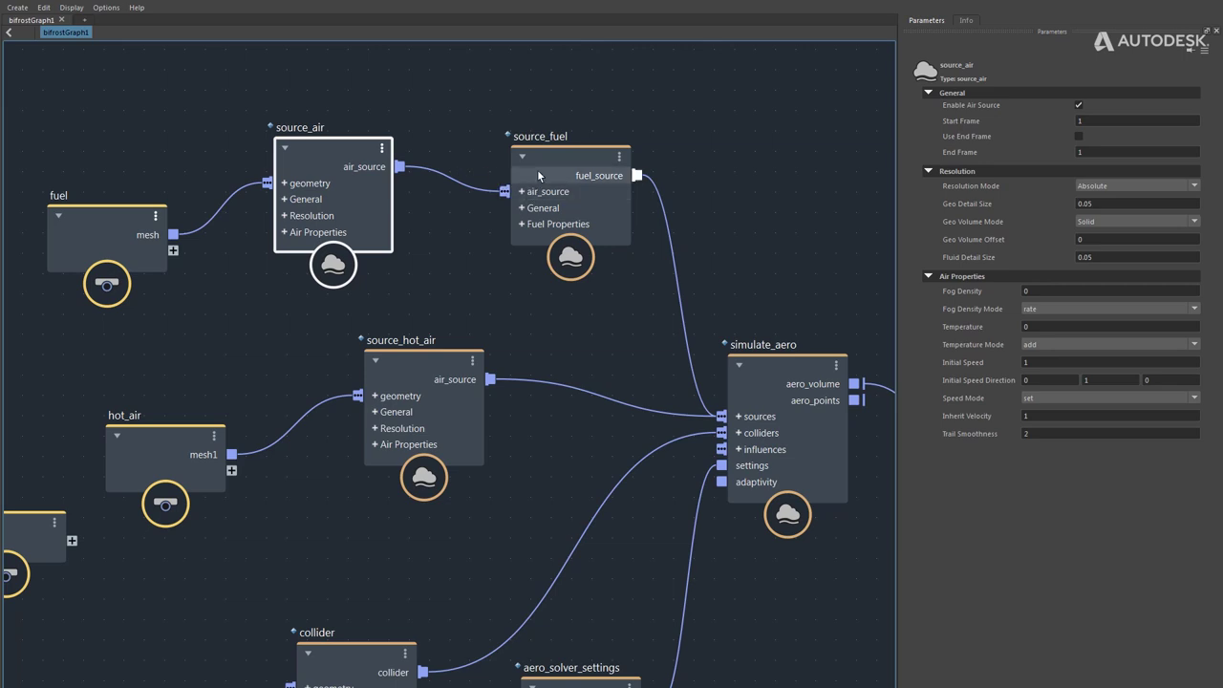
{"action": "left_click_drag", "start_coordinate": [325, 155], "coordinate": [328, 148]}
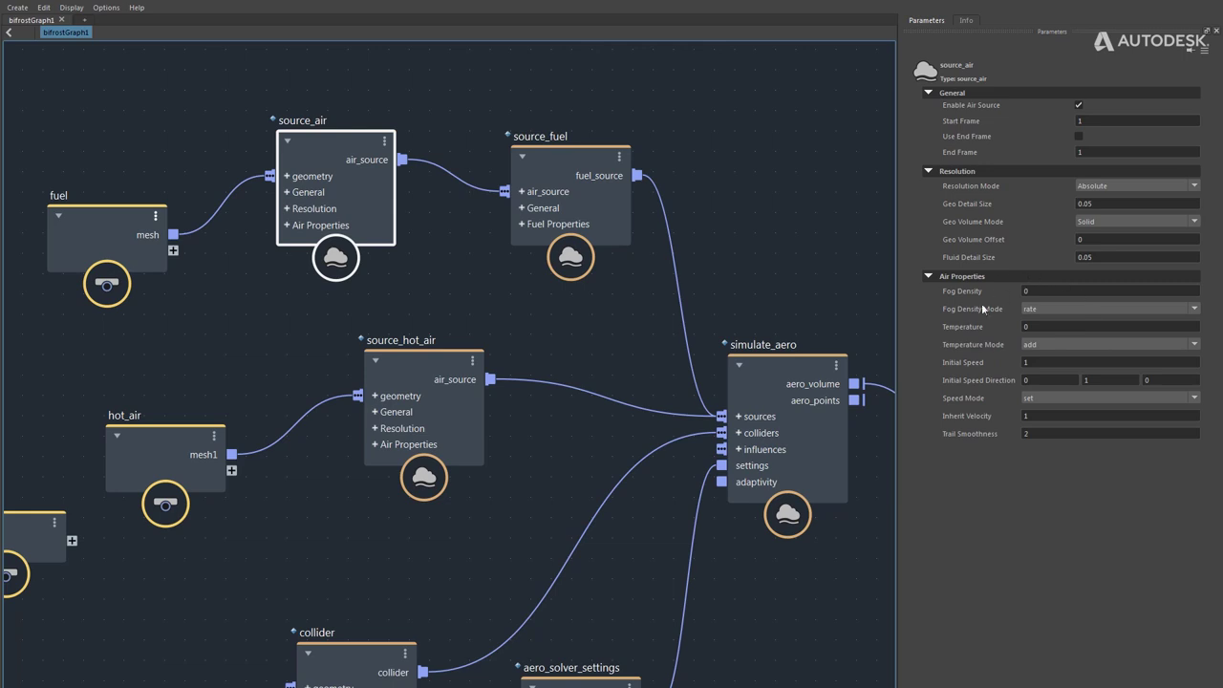
{"action": "mouse_move", "coordinate": [563, 150]}
{"action": "left_mouse_down"}
{"action": "mouse_move", "coordinate": [566, 139]}
{"action": "mouse_move", "coordinate": [552, 139]}
{"action": "left_mouse_up"}
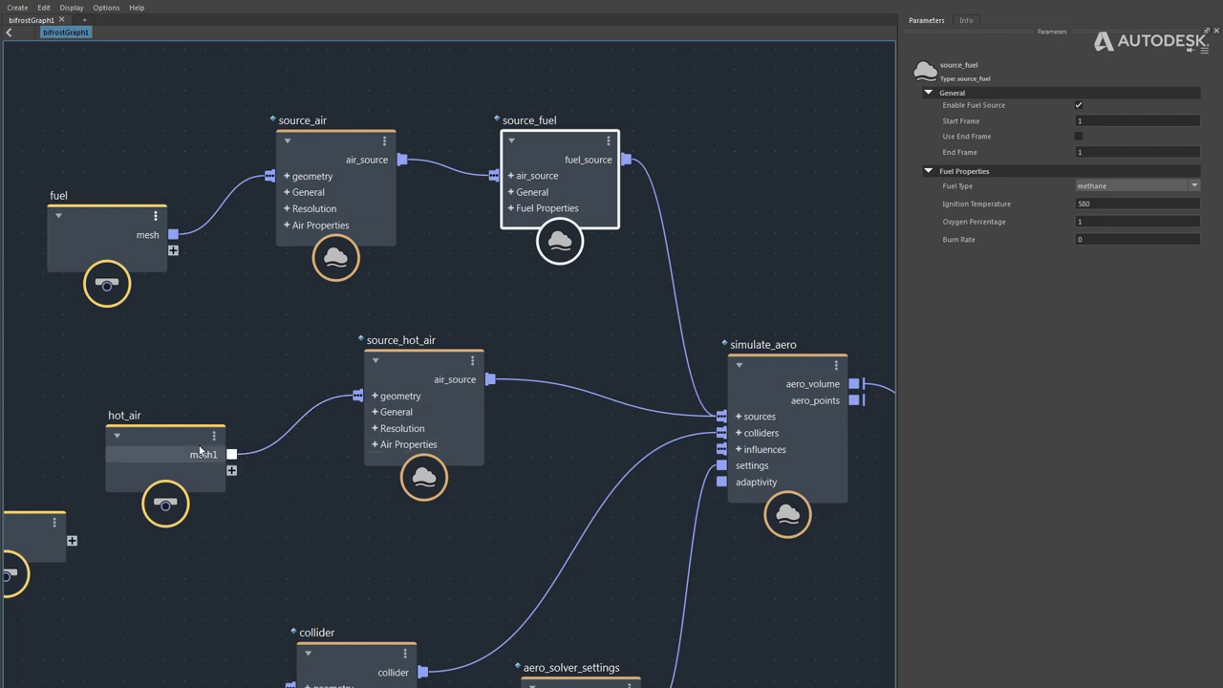
{"action": "left_click_drag", "start_coordinate": [166, 439], "coordinate": [163, 421]}
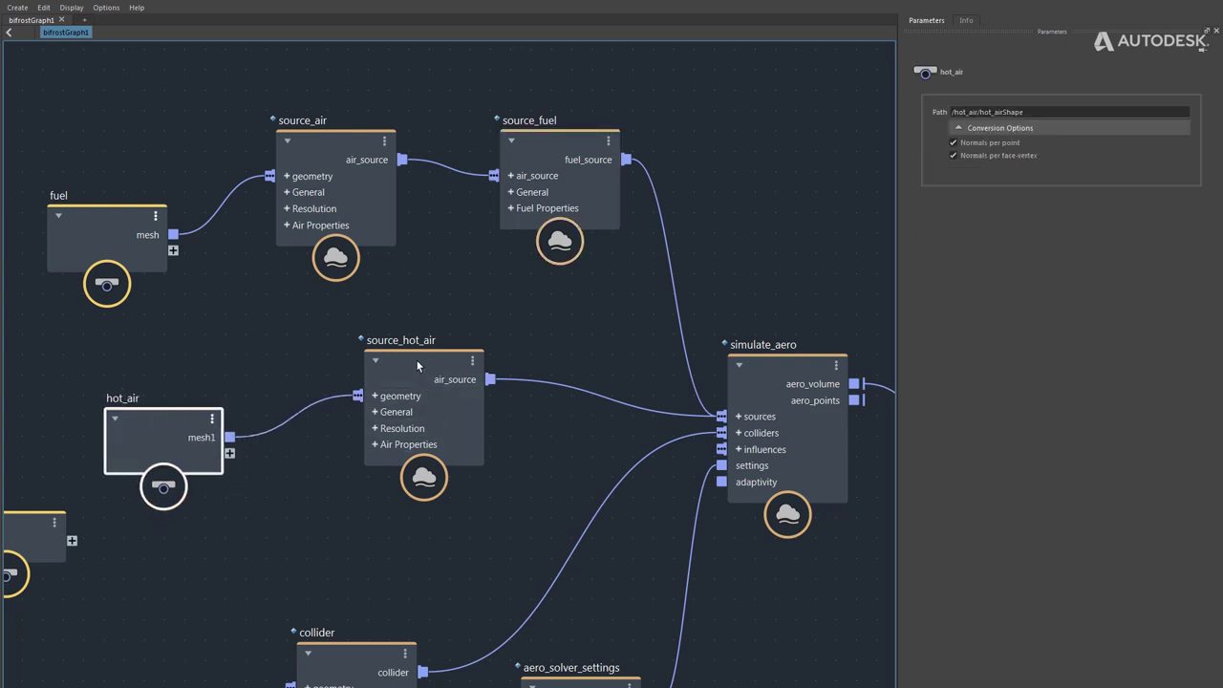
{"action": "mouse_move", "coordinate": [416, 358]}
{"action": "left_mouse_down"}
{"action": "mouse_move", "coordinate": [414, 372]}
{"action": "mouse_move", "coordinate": [407, 346]}
{"action": "left_mouse_up"}
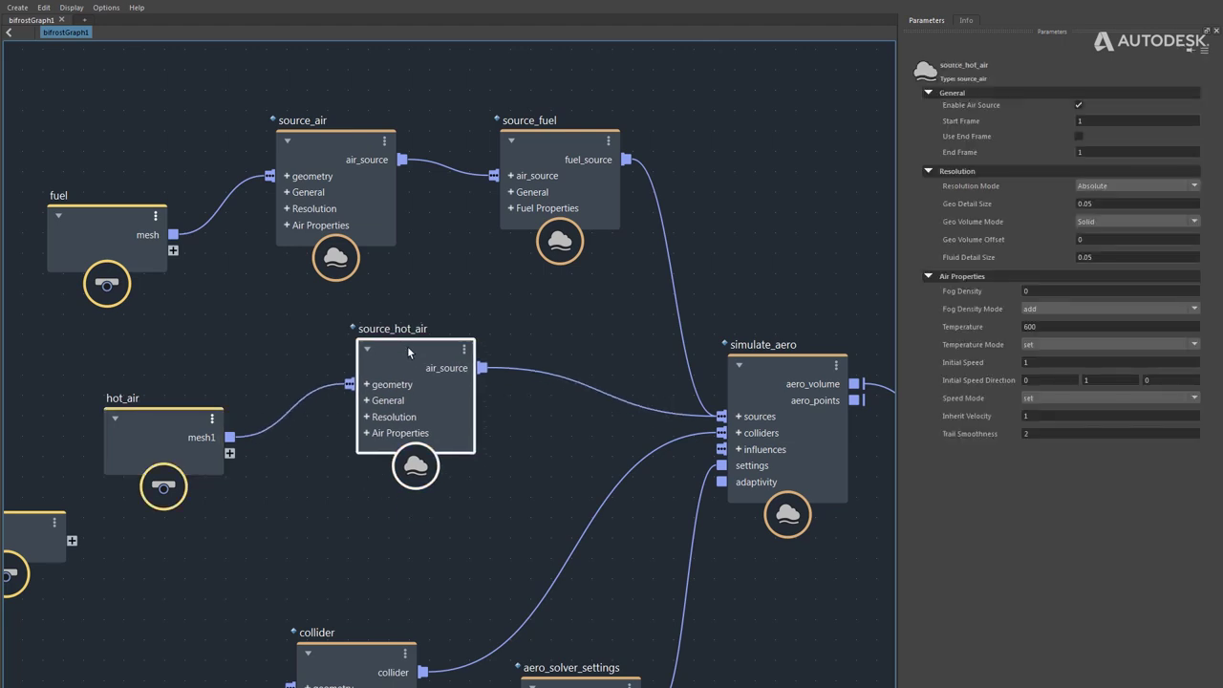
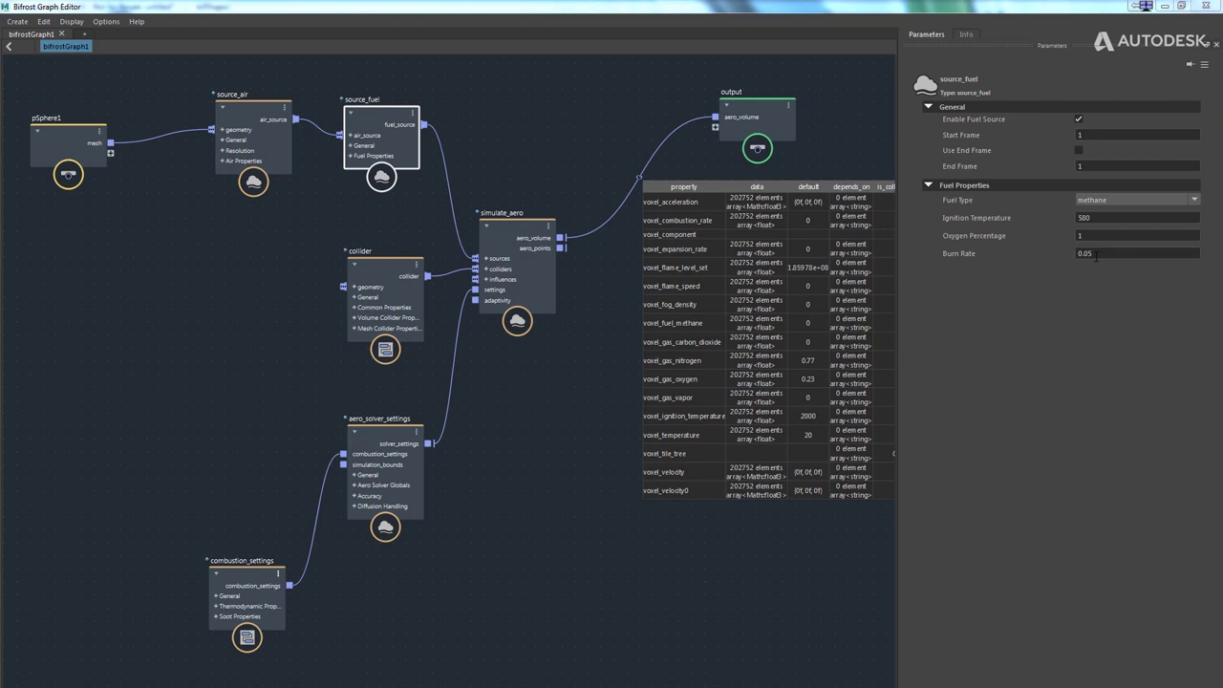
- Add a second source_fuel node from the Simulation Aero nodes and place it beside the existing source_fuel node
{"action": "left_click", "coordinate": [525, 126]}
{"action": "key", "text": "Tab"}
{"action": "mouse_move", "coordinate": [592, 198]}
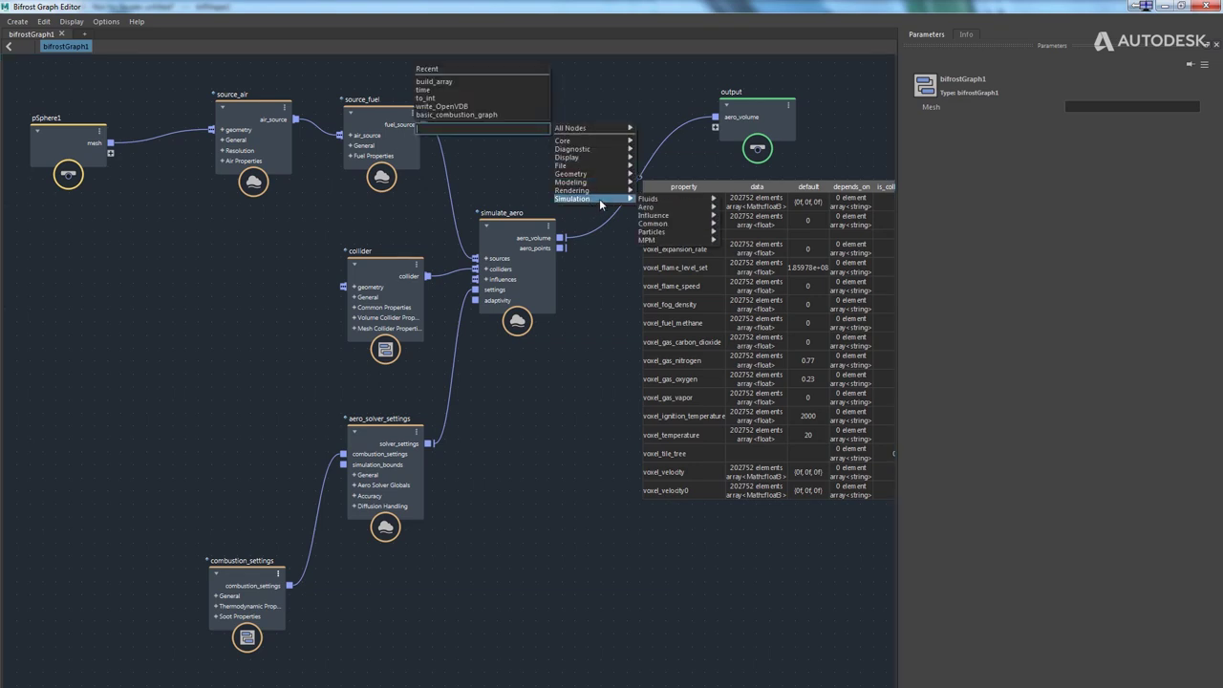
{"action": "mouse_move", "coordinate": [670, 209]}
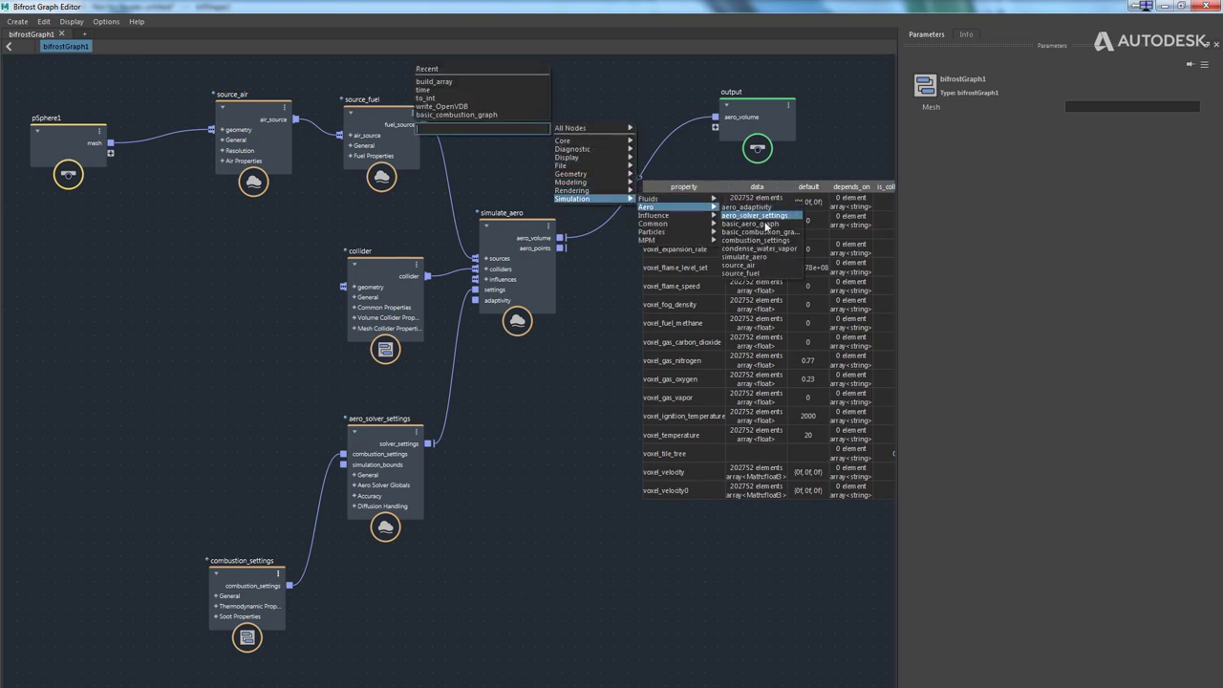
{"action": "left_click", "coordinate": [740, 273]}
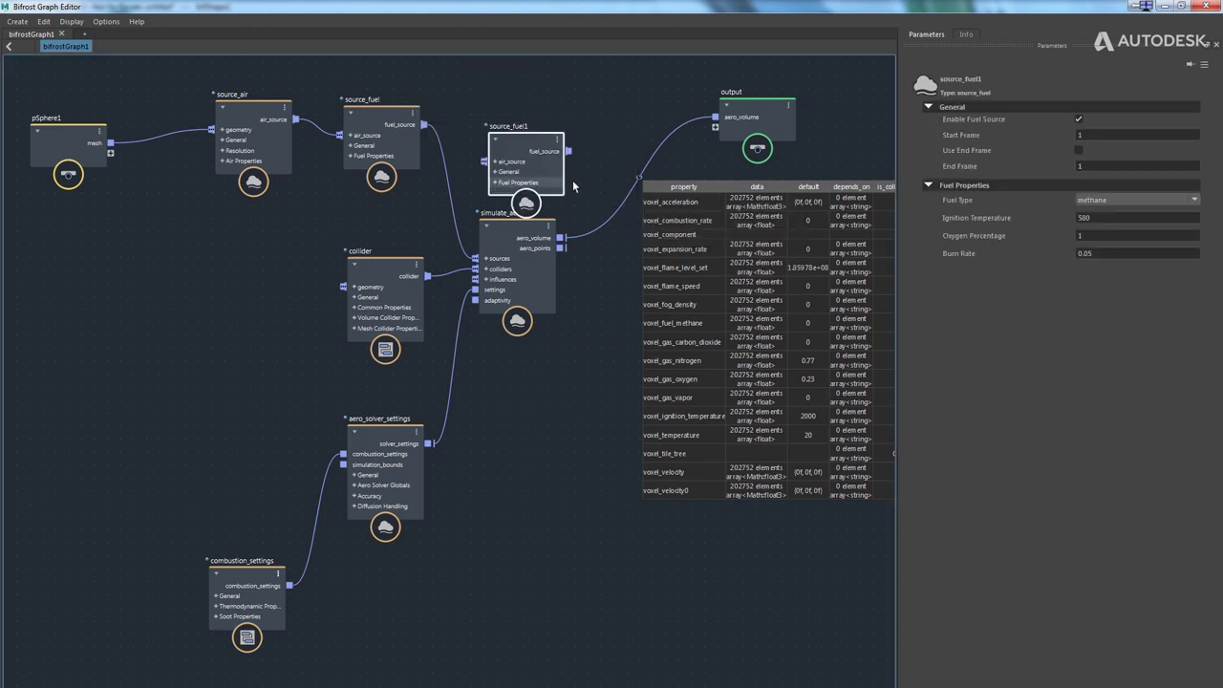
{"action": "left_click_drag", "start_coordinate": [511, 141], "coordinate": [499, 117]}
- Rename the original source_fuel node as source_methane
{"action": "double_click", "coordinate": [360, 100]}
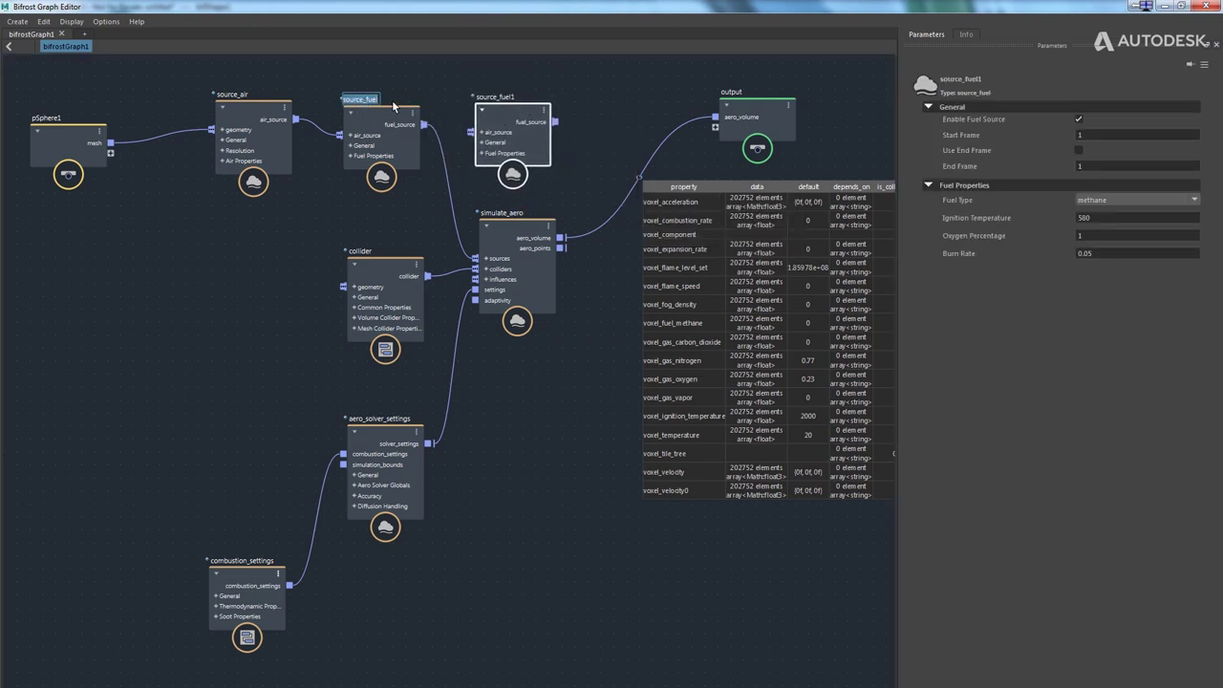
{"action": "key", "text": "End"}
{"action": "key", "text": "BackSpace"}
{"action": "key", "text": "BackSpace"}
{"action": "key", "text": "Tab"}
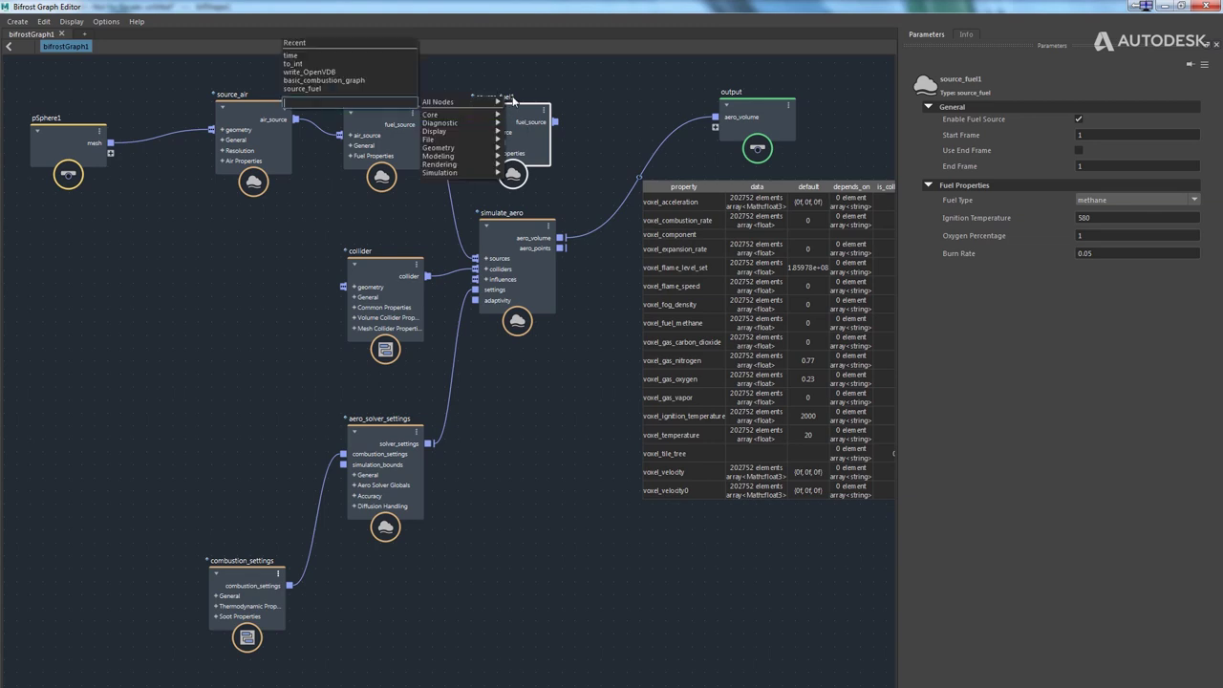
{"action": "key", "text": "Escape"}
- Rename the newly added fuel source node as source_propane
{"action": "double_click", "coordinate": [506, 96]}
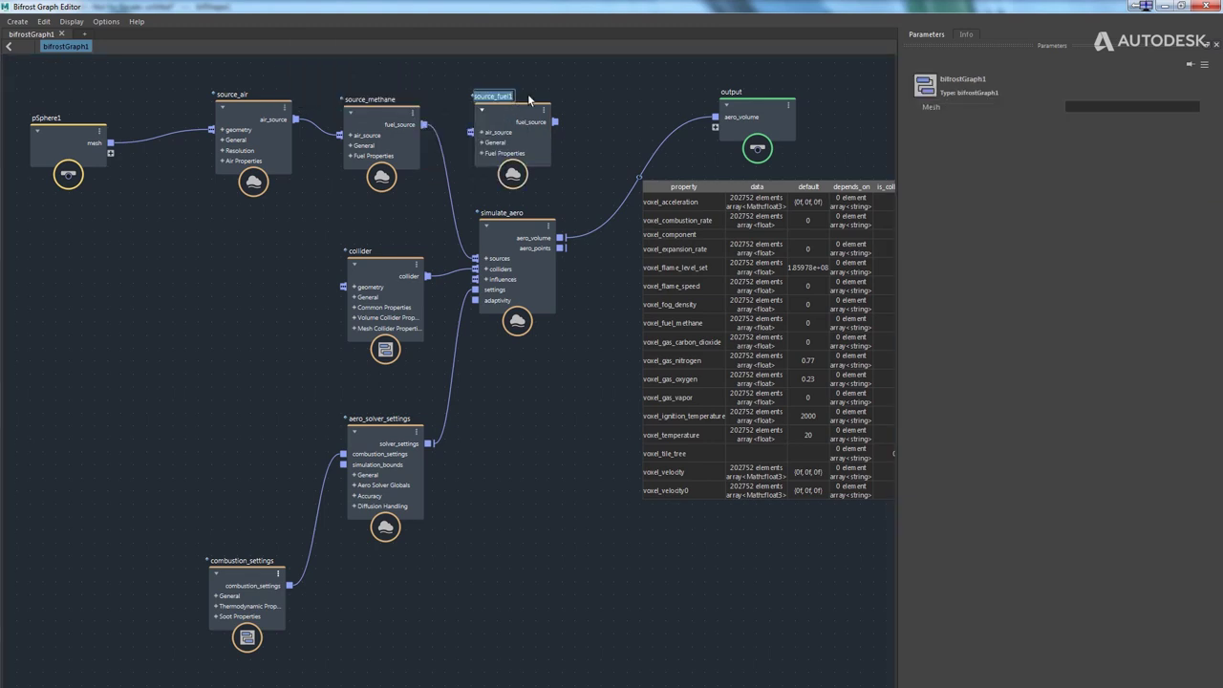
{"action": "key", "text": "End"}
{"action": "key", "text": "BackSpace"}
{"action": "key", "text": "BackSpace"}
{"action": "key", "text": "BackSpace"}
{"action": "key", "text": "BackSpace"}
{"action": "key", "text": "BackSpace"}
{"action": "type", "text": "pl"}
{"action": "type", "text": "ropane"}
{"action": "key", "text": "Return"}
- Set the Fuel Type of the source_propane node to propane
{"action": "left_click", "coordinate": [523, 144]}
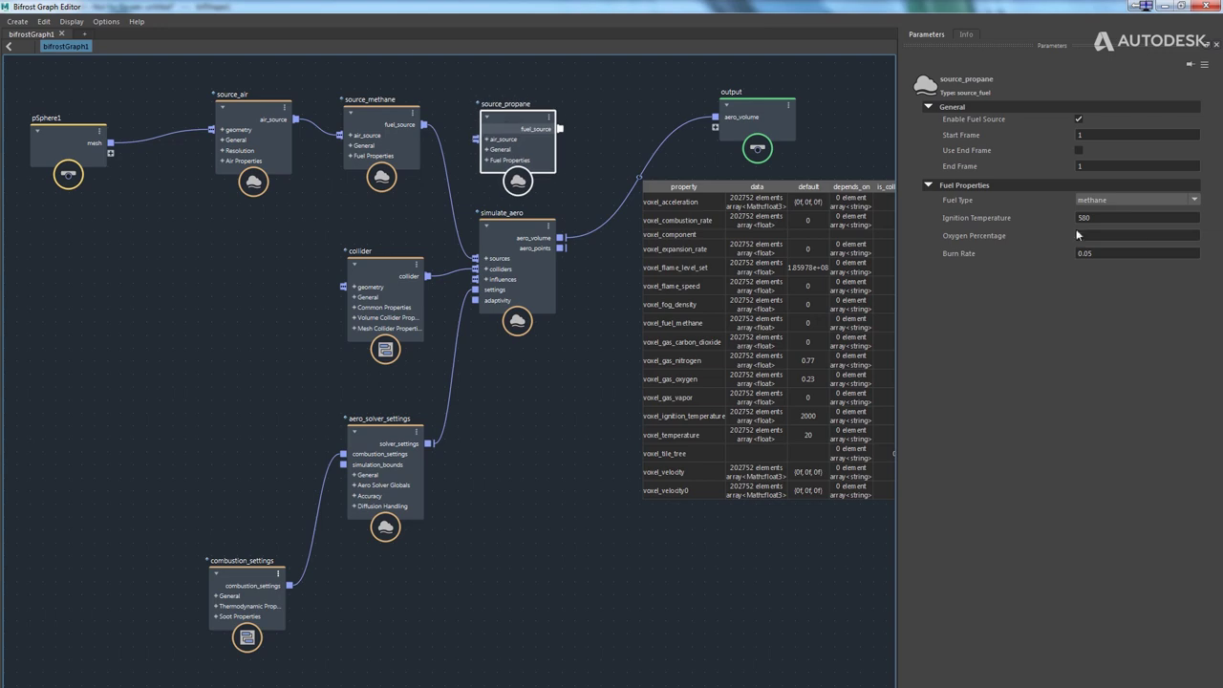
{"action": "left_click", "coordinate": [1118, 200]}
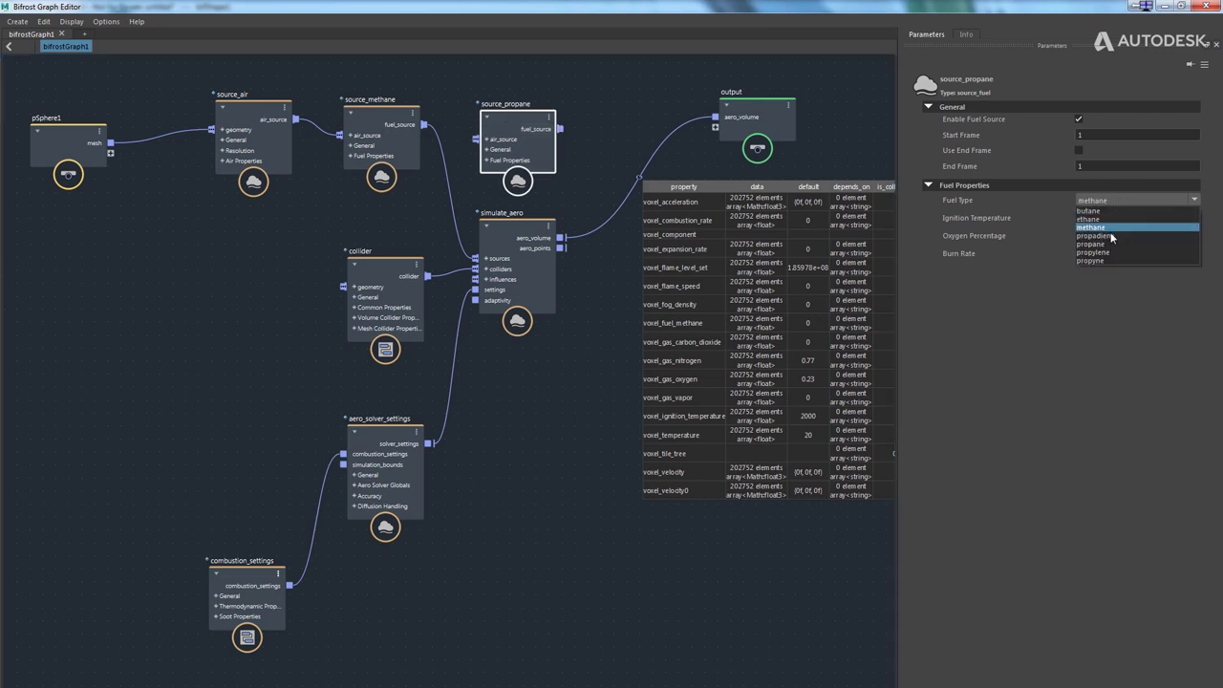
{"action": "left_click", "coordinate": [1108, 244]}
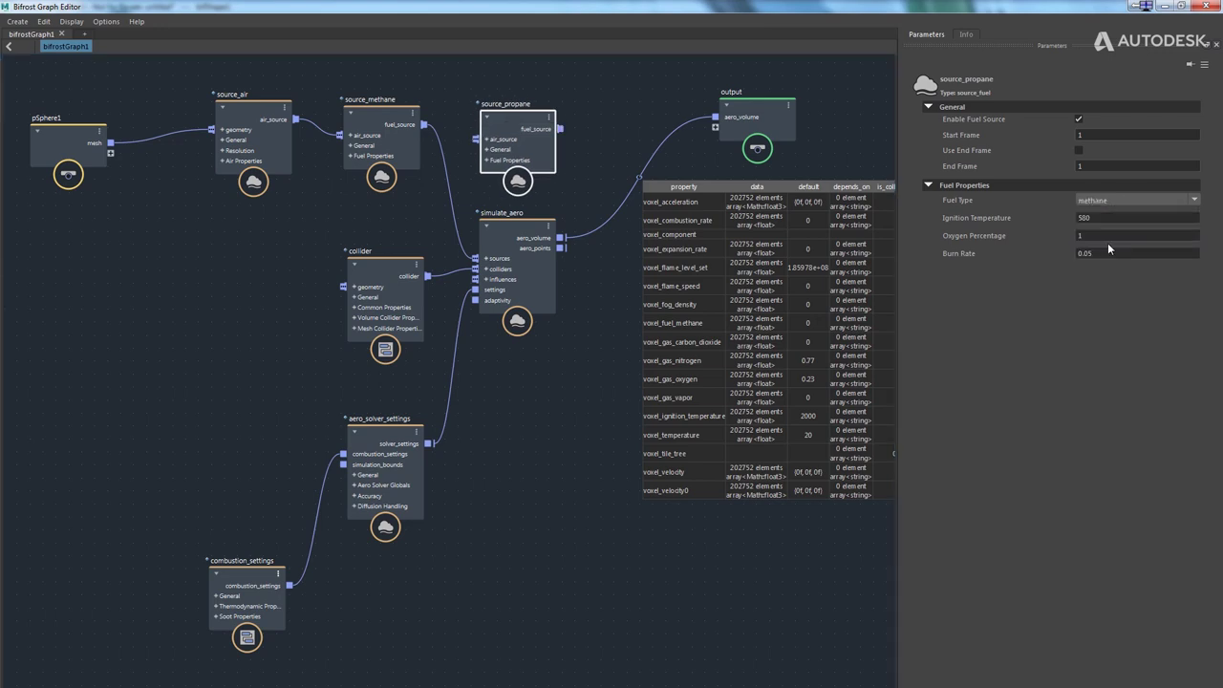
- Connect source_methane's fuel_source output to source_propane's air_source input and reposition both nodes side by side
{"action": "left_click_drag", "start_coordinate": [424, 125], "coordinate": [490, 105]}
{"action": "left_click", "coordinate": [376, 113]}
{"action": "left_click_drag", "start_coordinate": [377, 112], "coordinate": [372, 105]}
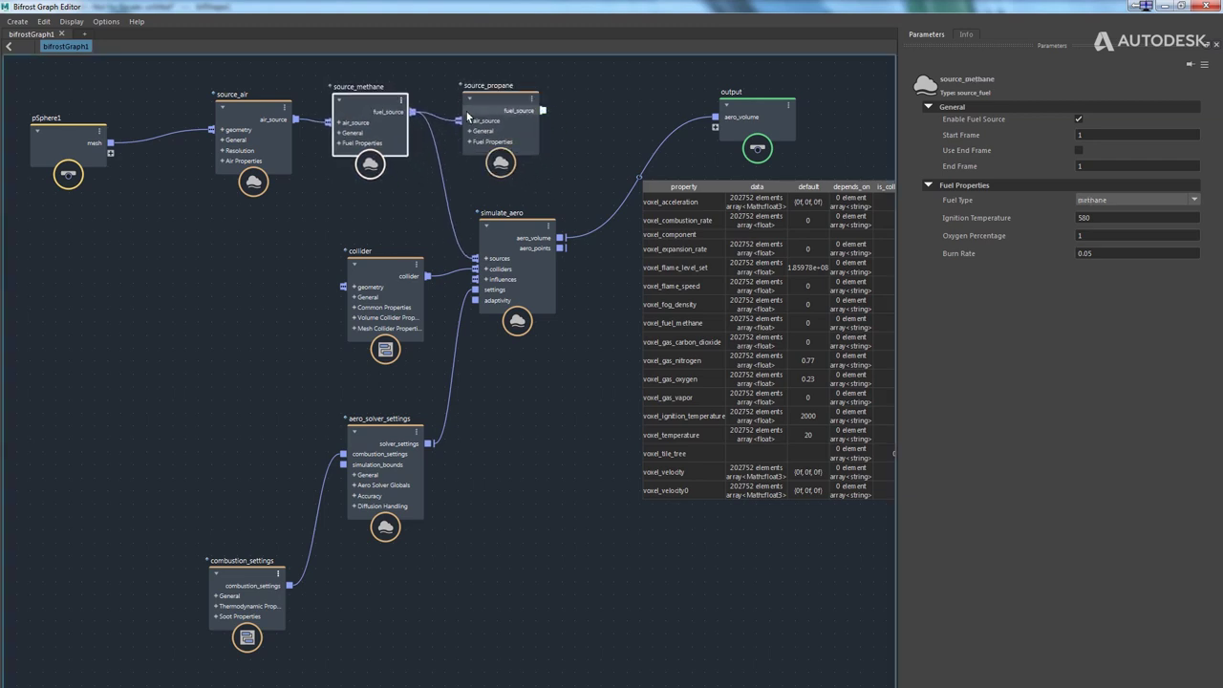
{"action": "left_click_drag", "start_coordinate": [486, 104], "coordinate": [473, 100]}
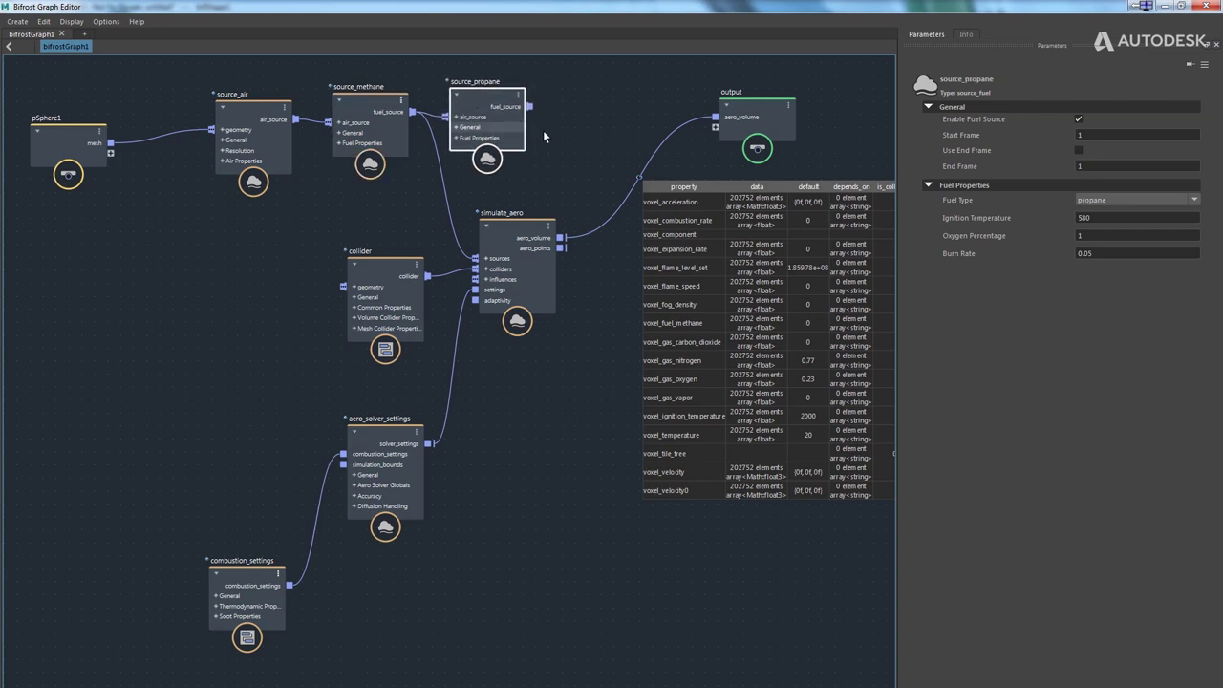
- Replace the source_methane link into simulate_aero's sources port with a connection from source_propane's fuel_source output
{"action": "left_click", "coordinate": [453, 206]}
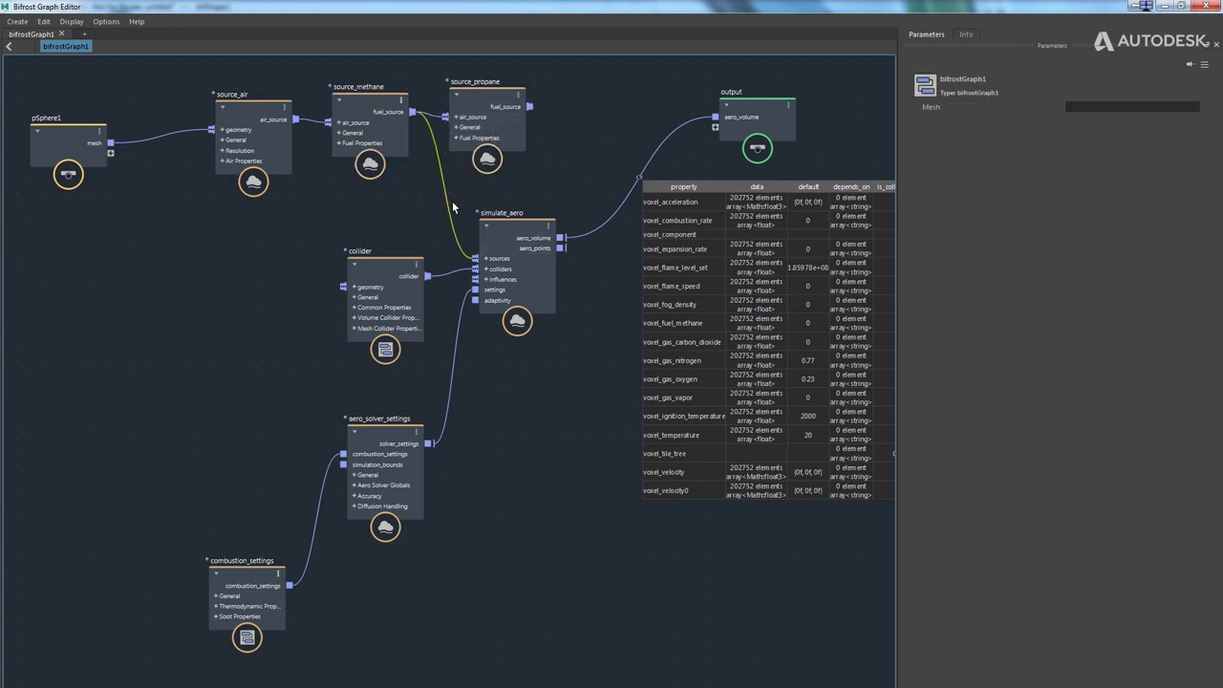
{"action": "key", "text": "Delete"}
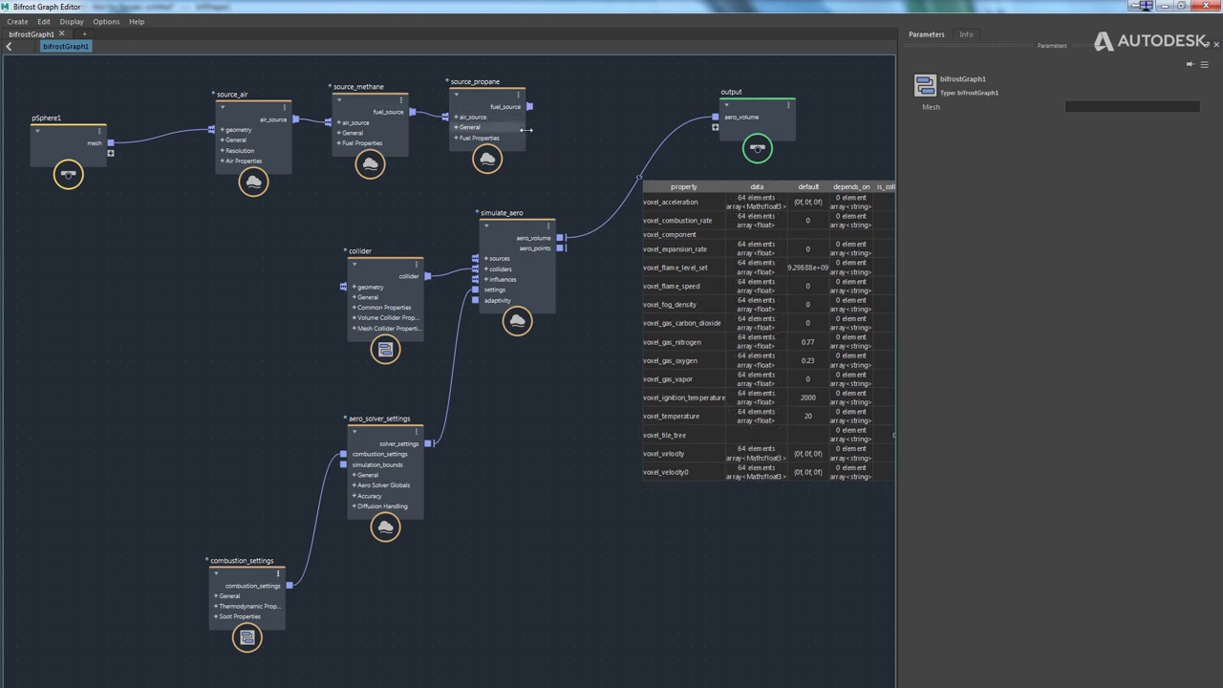
{"action": "left_click_drag", "start_coordinate": [530, 106], "coordinate": [475, 258]}
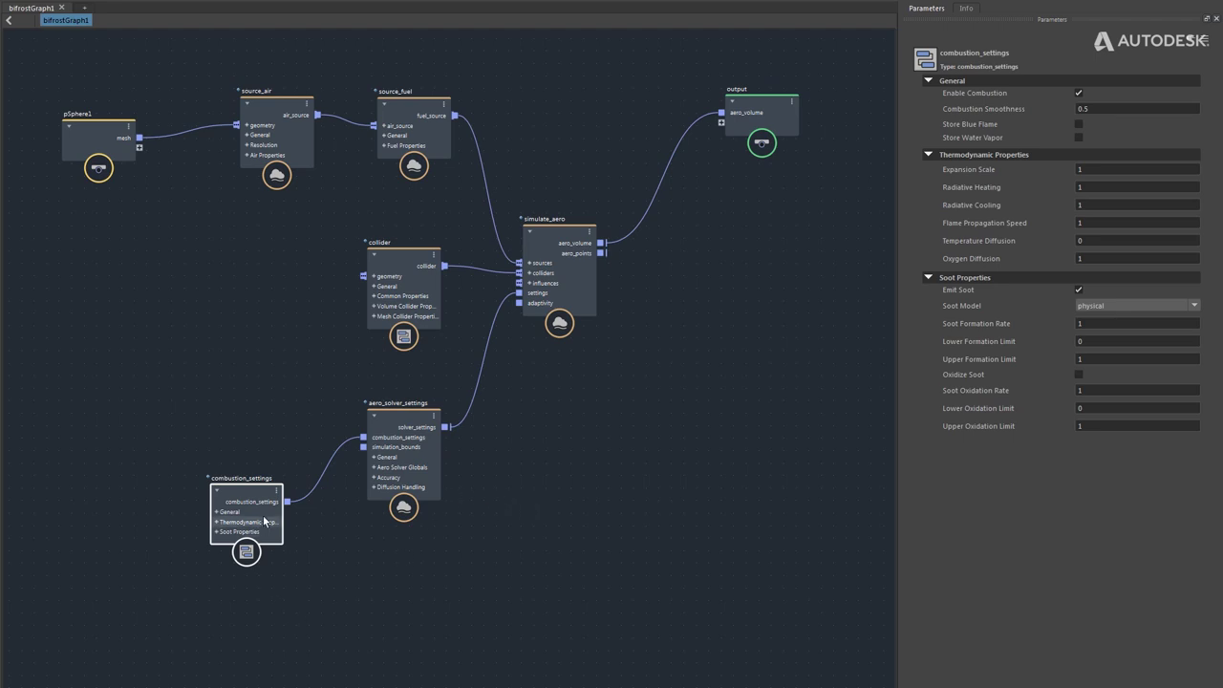
- Move the combustion_settings node slightly up and enable its Store Water Vapor option
{"action": "mouse_move", "coordinate": [247, 494]}
{"action": "left_mouse_down"}
{"action": "mouse_move", "coordinate": [254, 484]}
{"action": "mouse_move", "coordinate": [227, 486]}
{"action": "mouse_move", "coordinate": [245, 476]}
{"action": "left_mouse_up"}
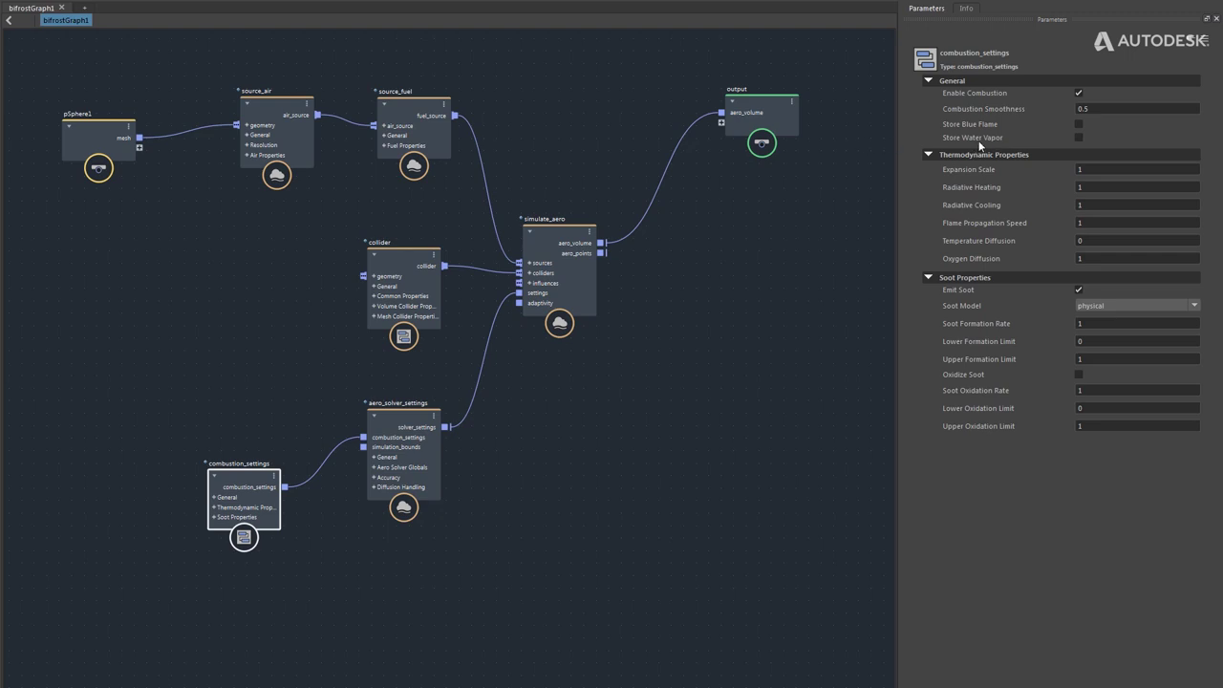
{"action": "left_click", "coordinate": [1079, 136]}
- Add a condense_water_vapor node from the Simulation Aero nodes and place it beside simulate_aero, below the output node
{"action": "left_click", "coordinate": [696, 388]}
{"action": "key", "text": "Tab"}
{"action": "mouse_move", "coordinate": [755, 461]}
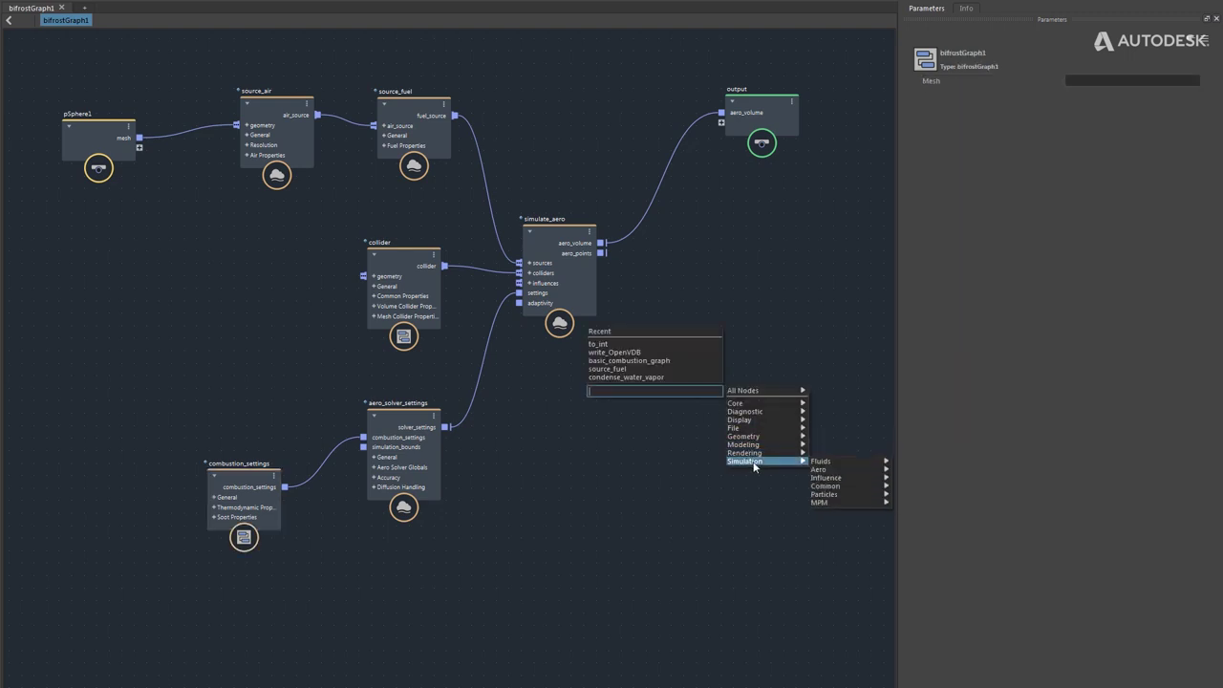
{"action": "mouse_move", "coordinate": [840, 469]}
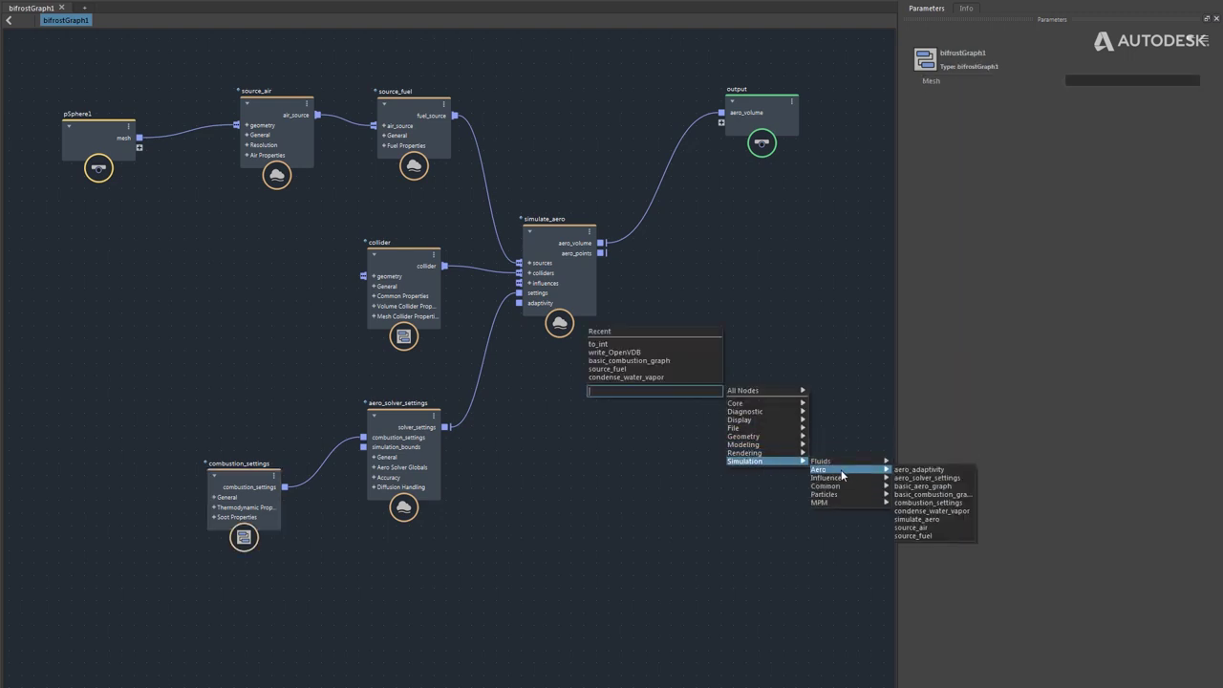
{"action": "left_click", "coordinate": [953, 515]}
{"action": "left_click_drag", "start_coordinate": [690, 414], "coordinate": [712, 267]}
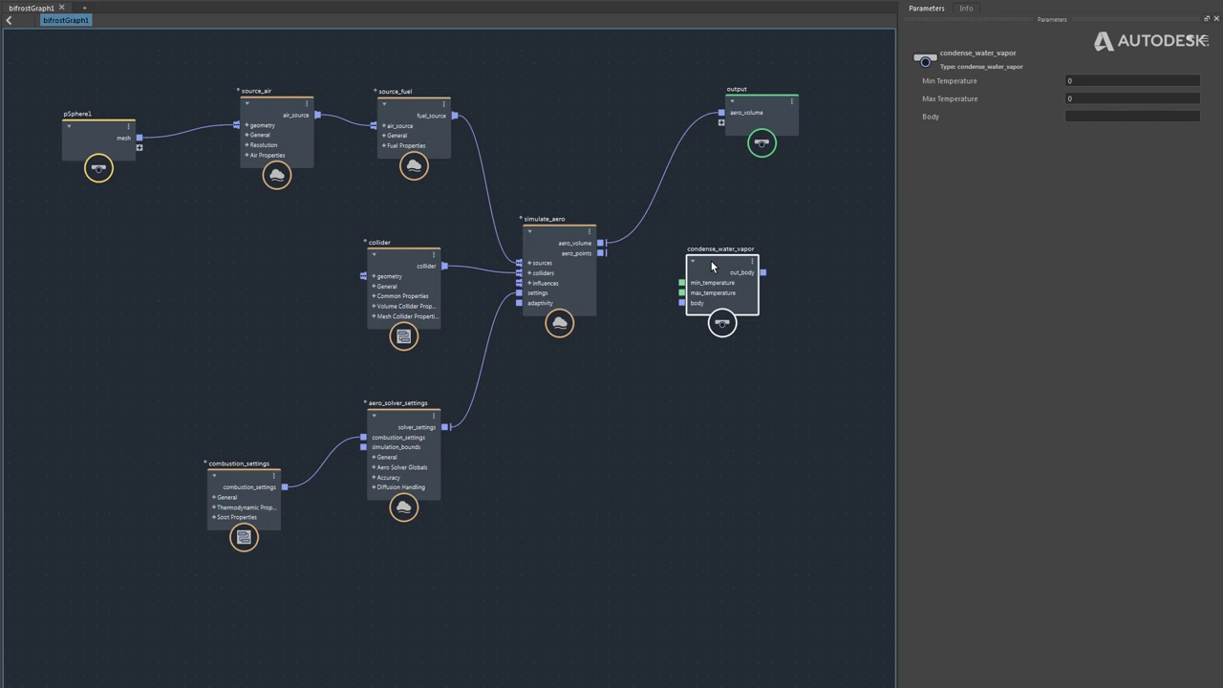
{"action": "left_click_drag", "start_coordinate": [711, 265], "coordinate": [711, 253]}
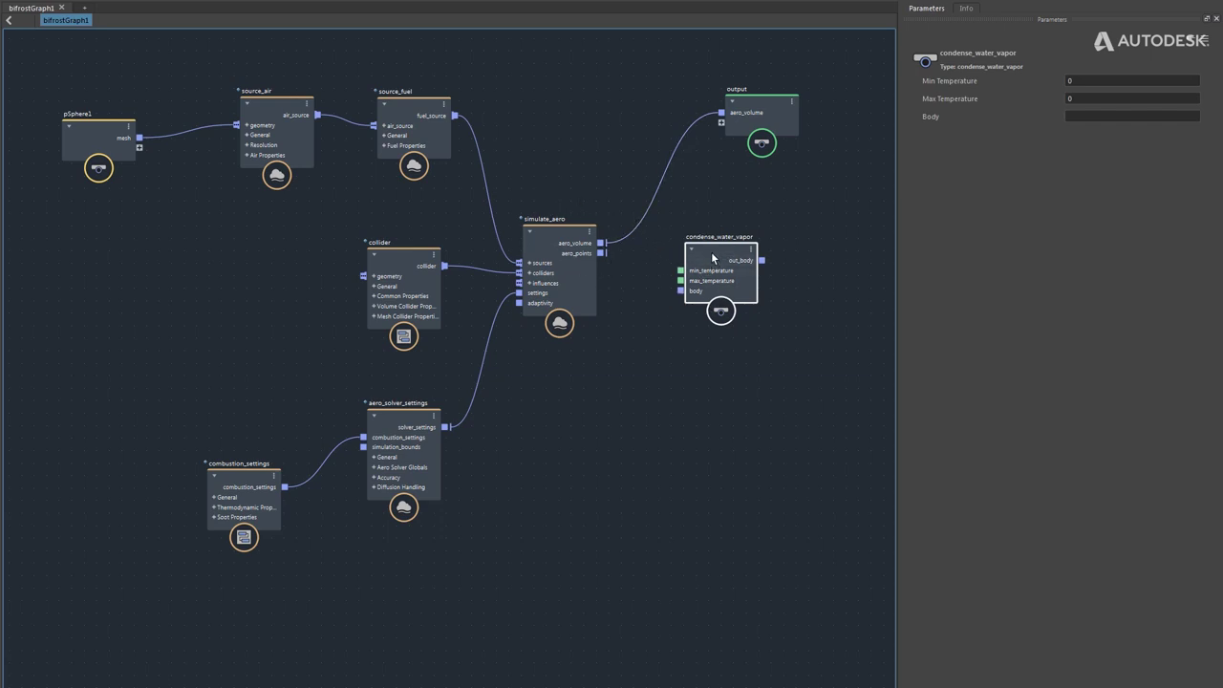
{"action": "left_click_drag", "start_coordinate": [712, 256], "coordinate": [711, 251]}
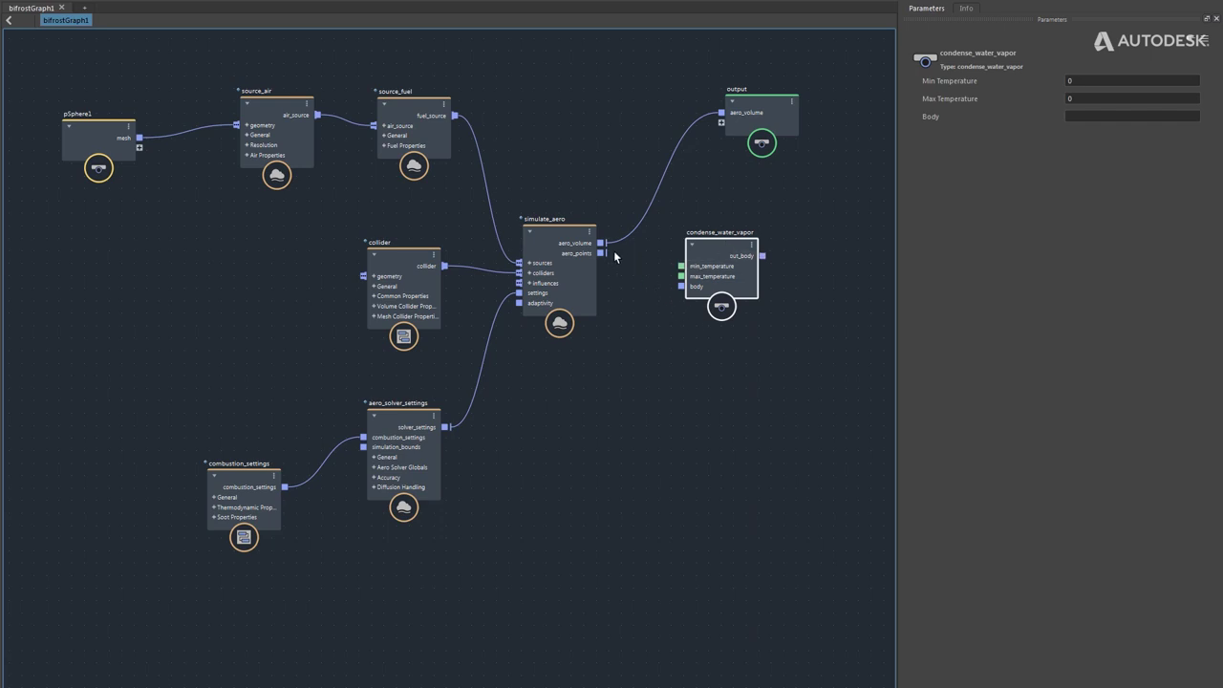
- Route simulate_aero's aero_volume into condense_water_vapor's body and its out_body into the output's aero_volume, placing the node closer to simulate_aero
{"action": "left_click_drag", "start_coordinate": [601, 244], "coordinate": [681, 286]}
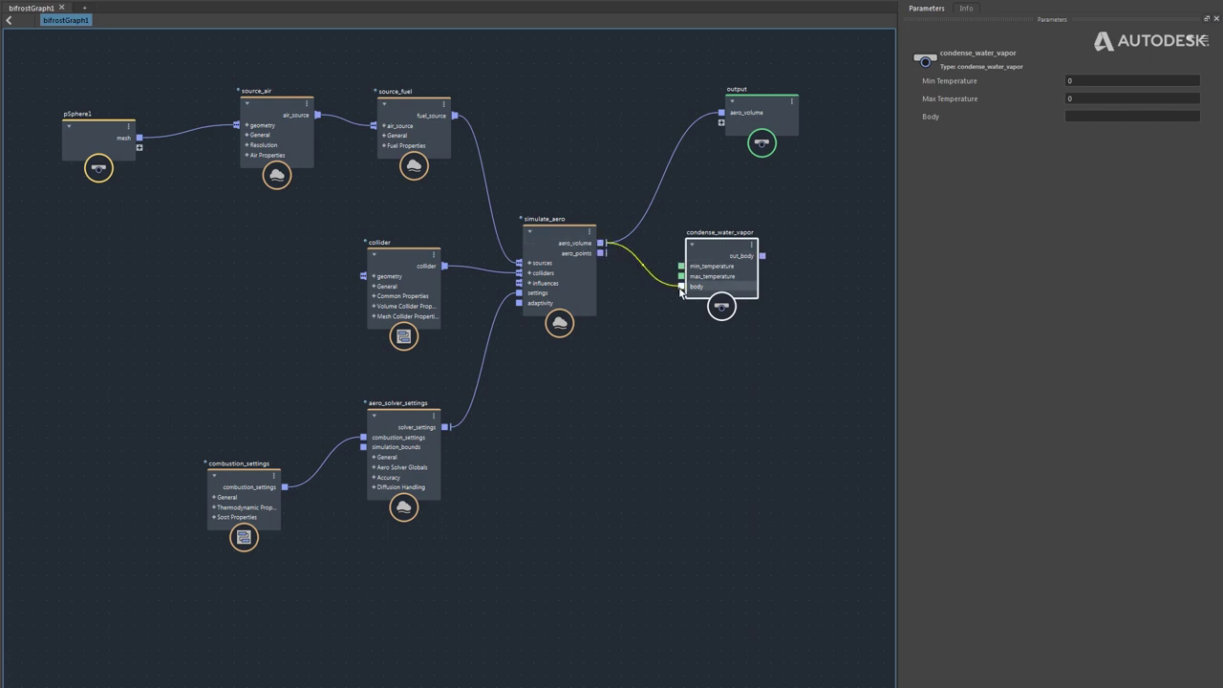
{"action": "left_click_drag", "start_coordinate": [761, 255], "coordinate": [781, 145]}
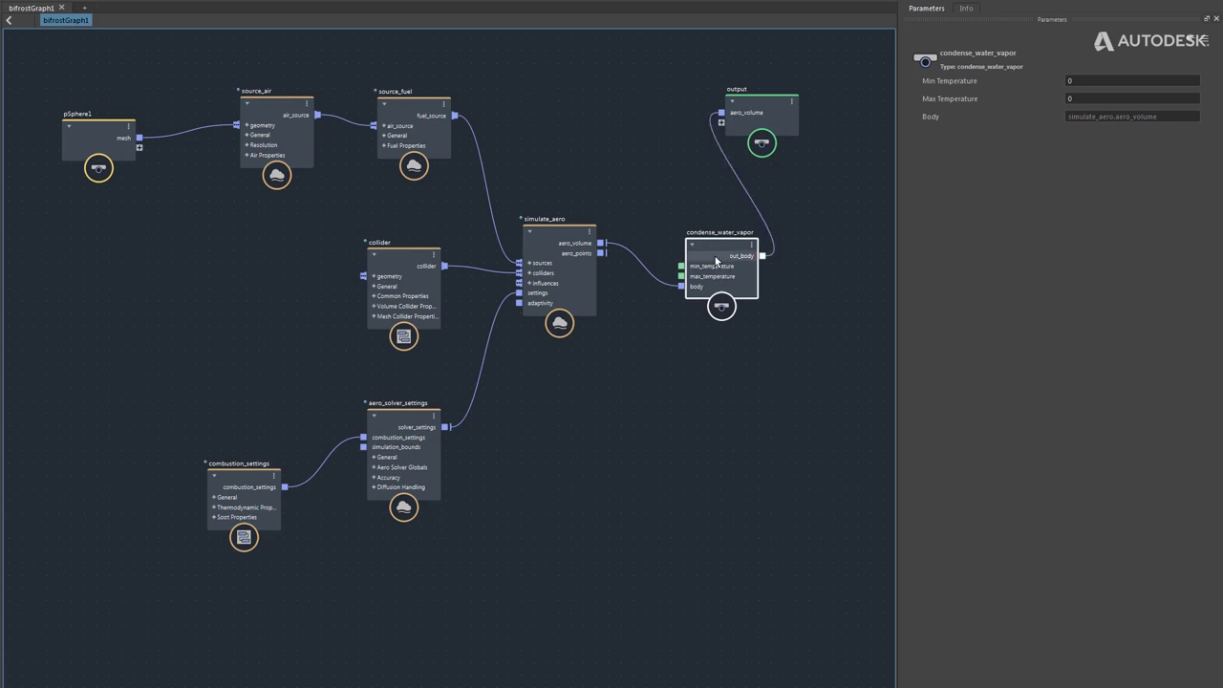
{"action": "left_click_drag", "start_coordinate": [717, 259], "coordinate": [677, 233]}
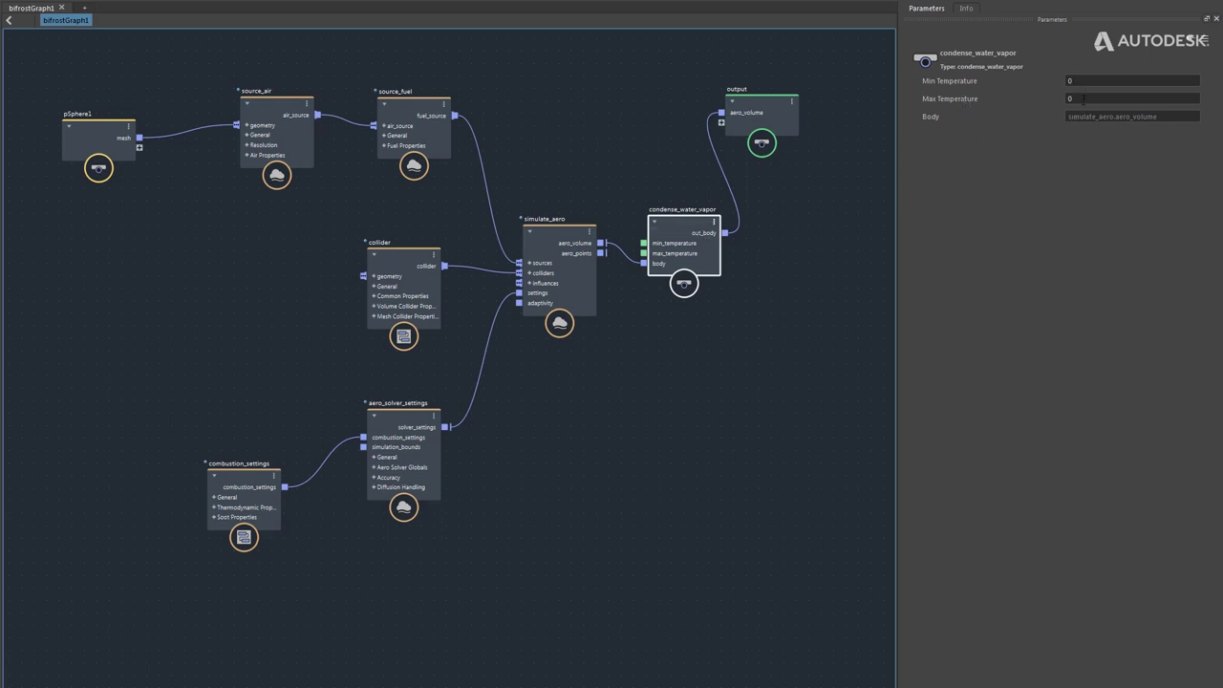
- Set the Max Temperature of the condense_water_vapor node to 100
{"action": "left_click", "coordinate": [1070, 98]}
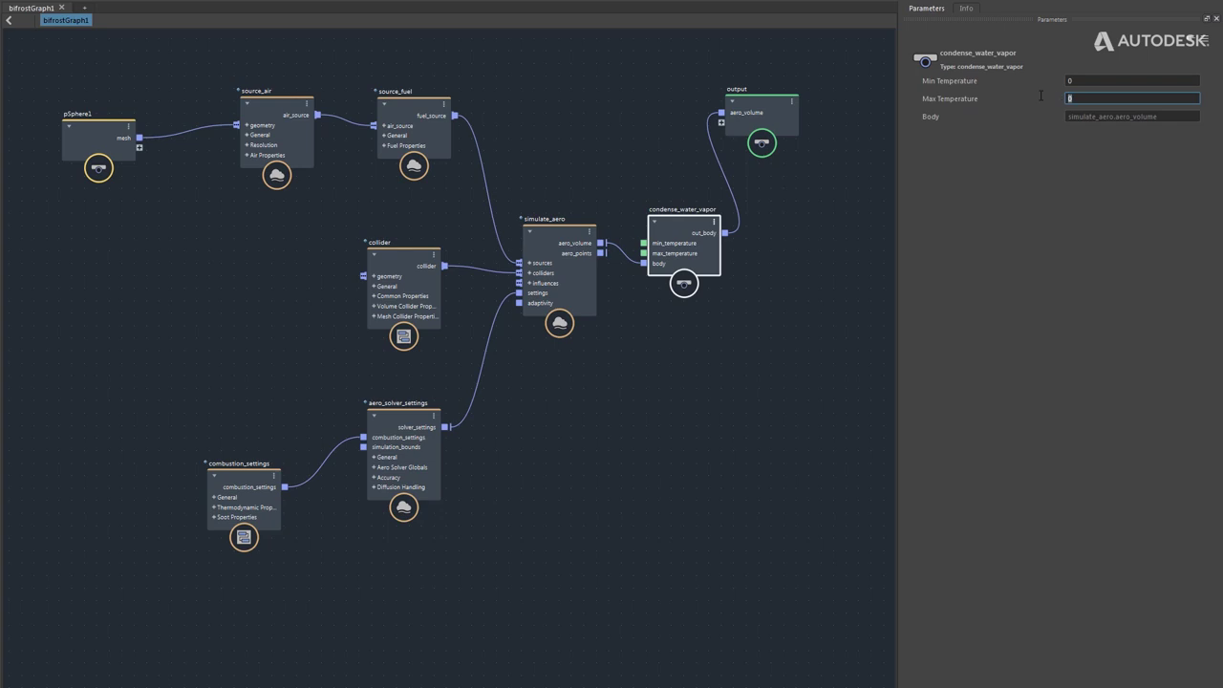
{"action": "type", "text": "100"}
{"action": "key", "text": "Tab"}
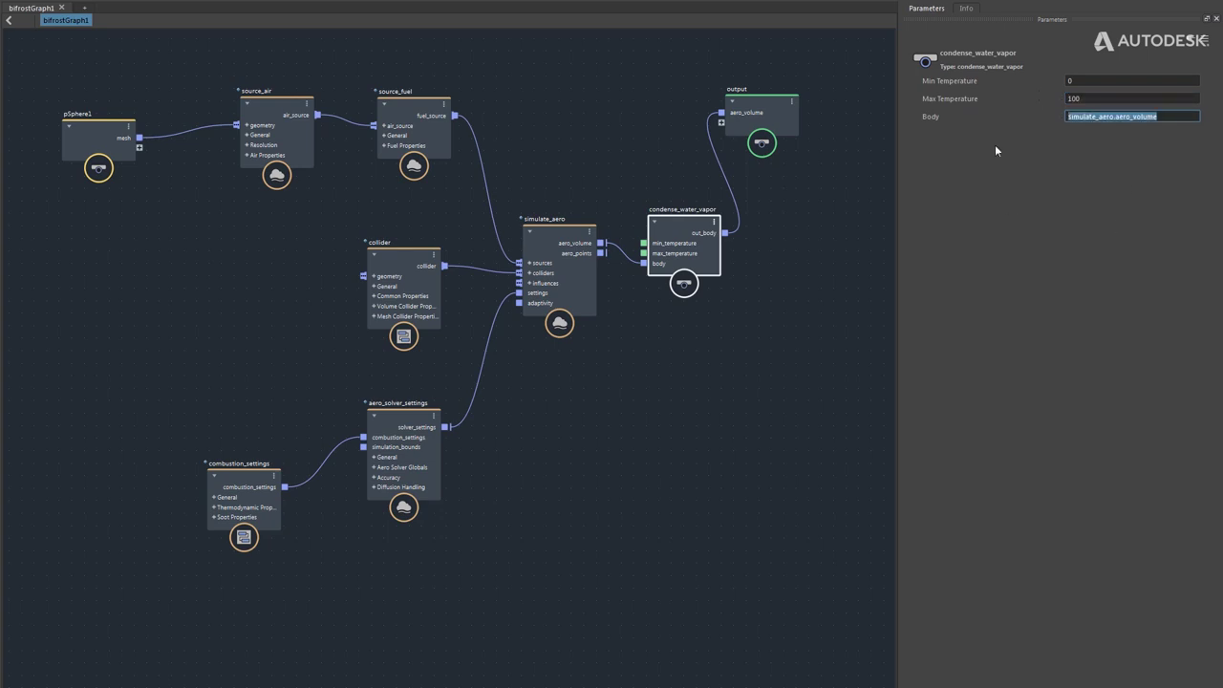
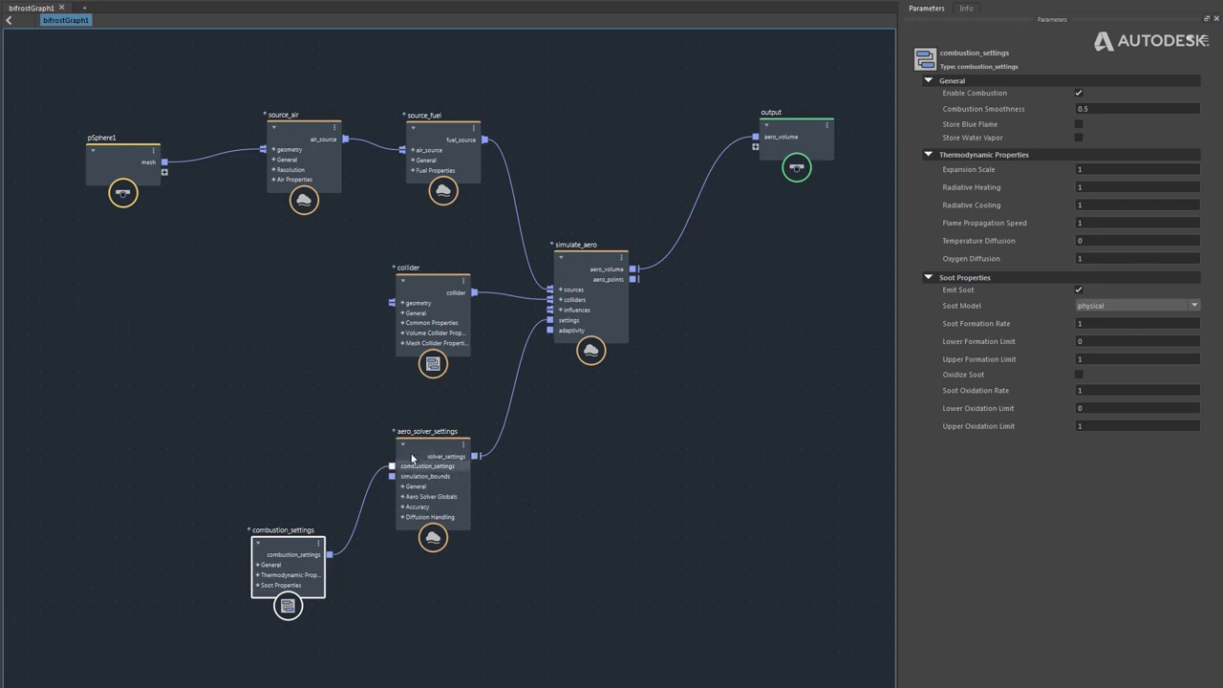
- Shift the aero_solver_settings node slightly and look through its available Style options without choosing another
{"action": "left_click_drag", "start_coordinate": [415, 449], "coordinate": [414, 437]}
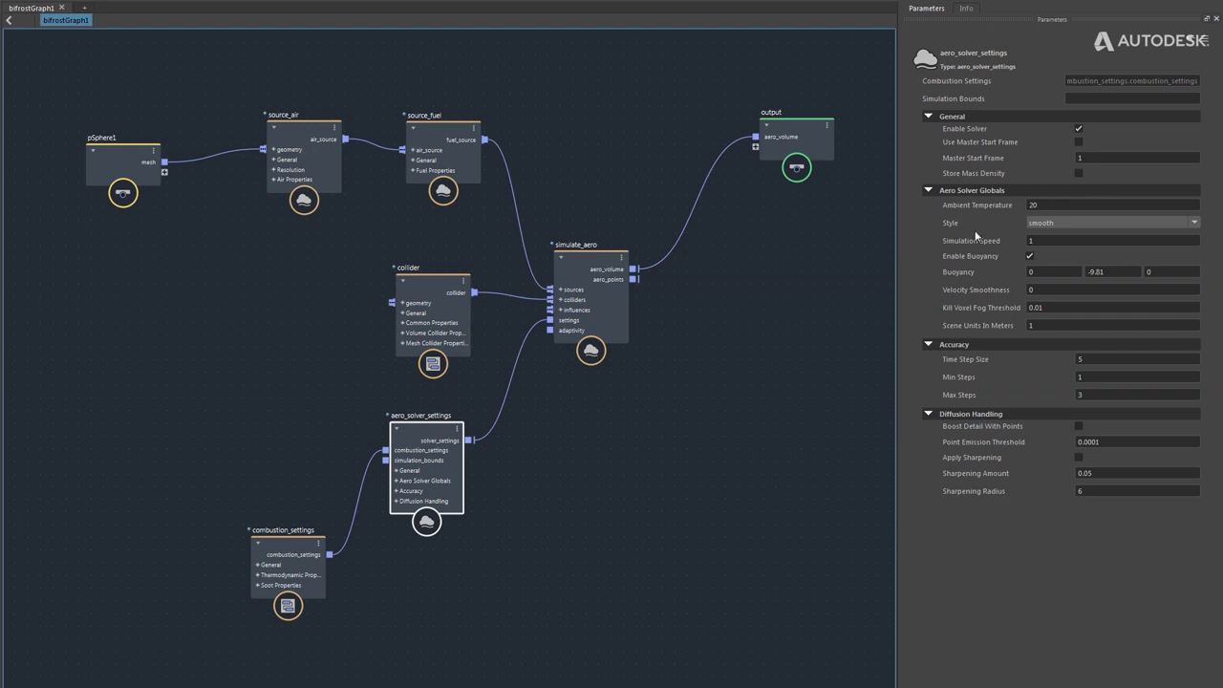
{"action": "left_click", "coordinate": [1058, 225]}
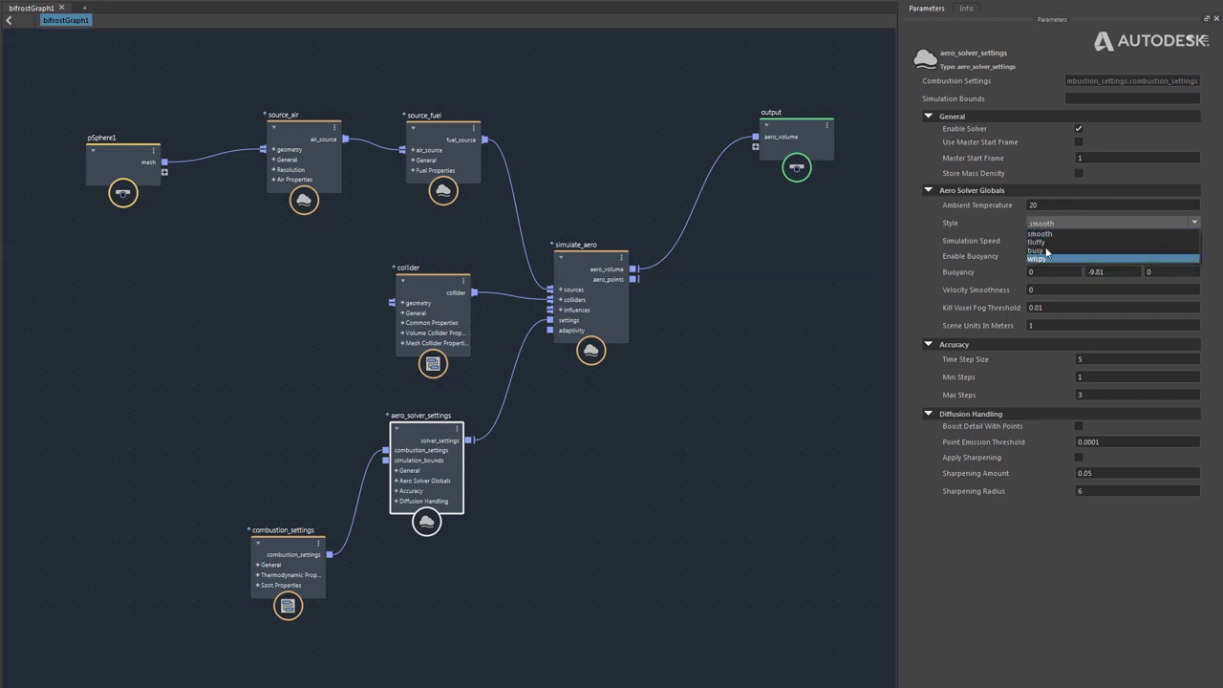
{"action": "left_click", "coordinate": [1002, 226]}
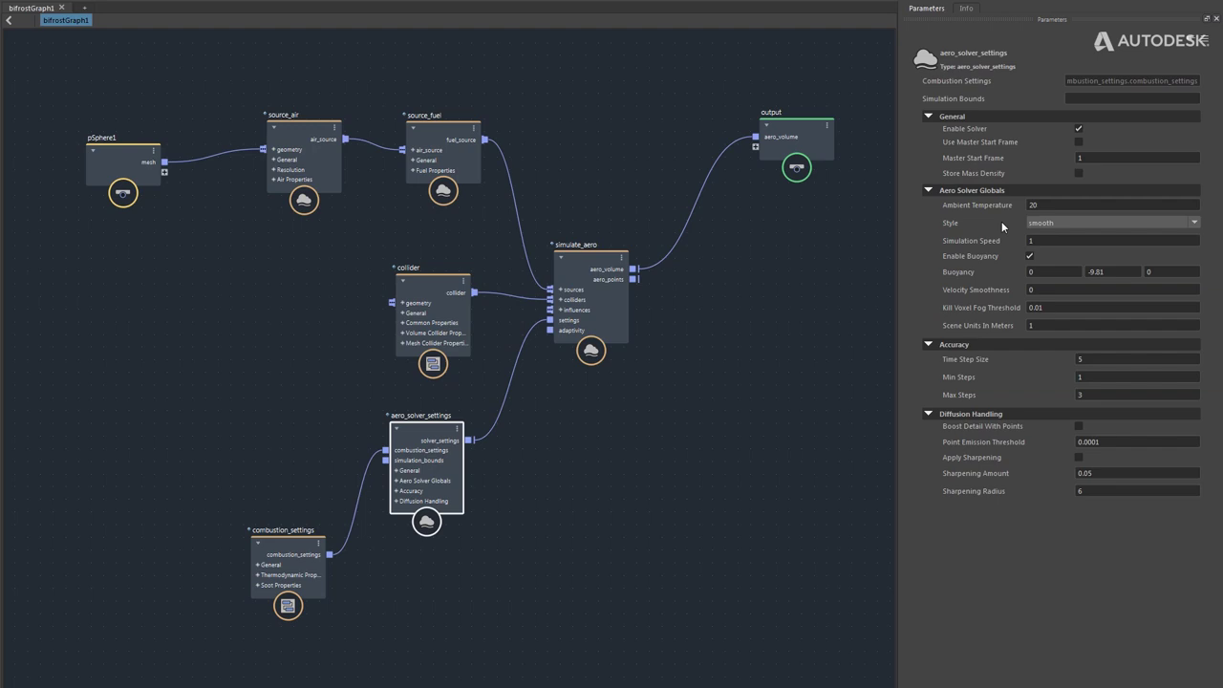
- Review the parameters of the simulate_aero, combustion_settings and source_fuel nodes, returning to combustion_settings
{"action": "left_click", "coordinate": [576, 267]}
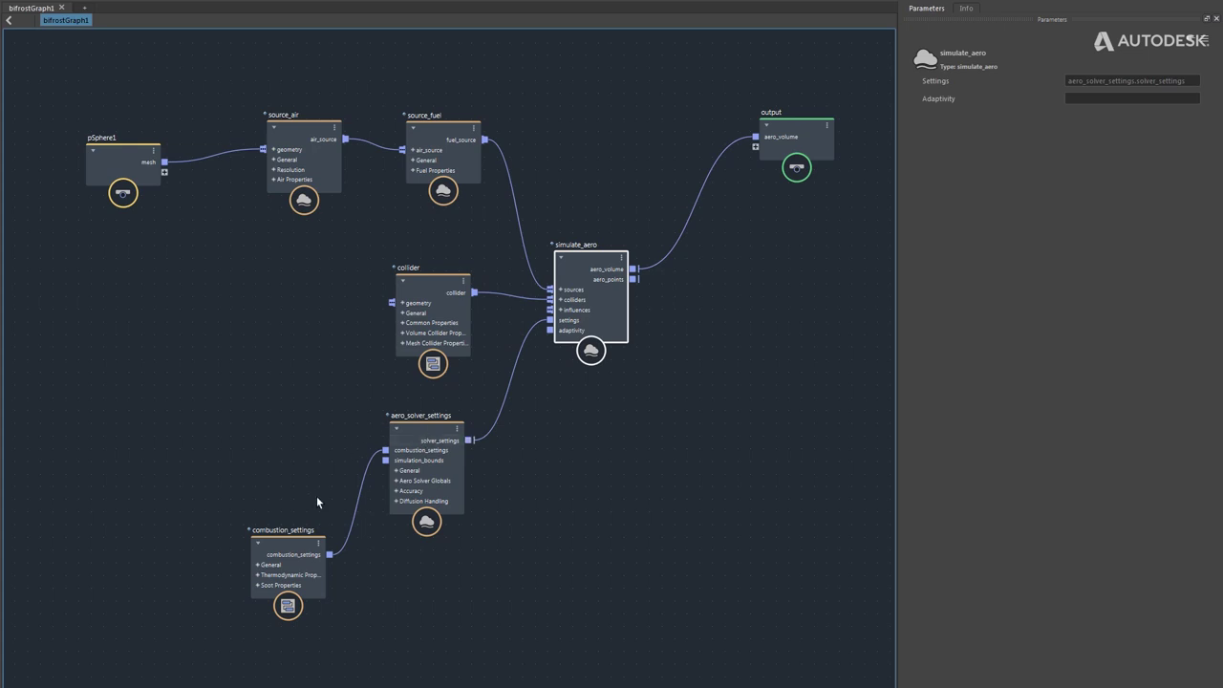
{"action": "left_click", "coordinate": [292, 554]}
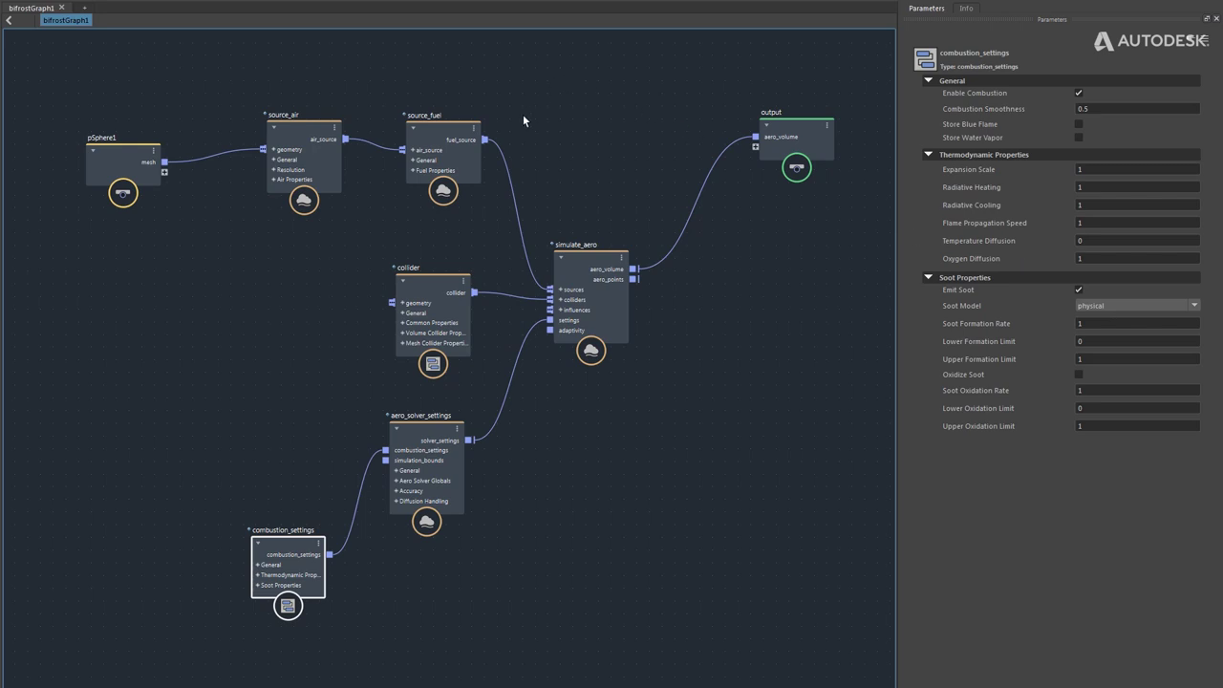
{"action": "left_click", "coordinate": [432, 127]}
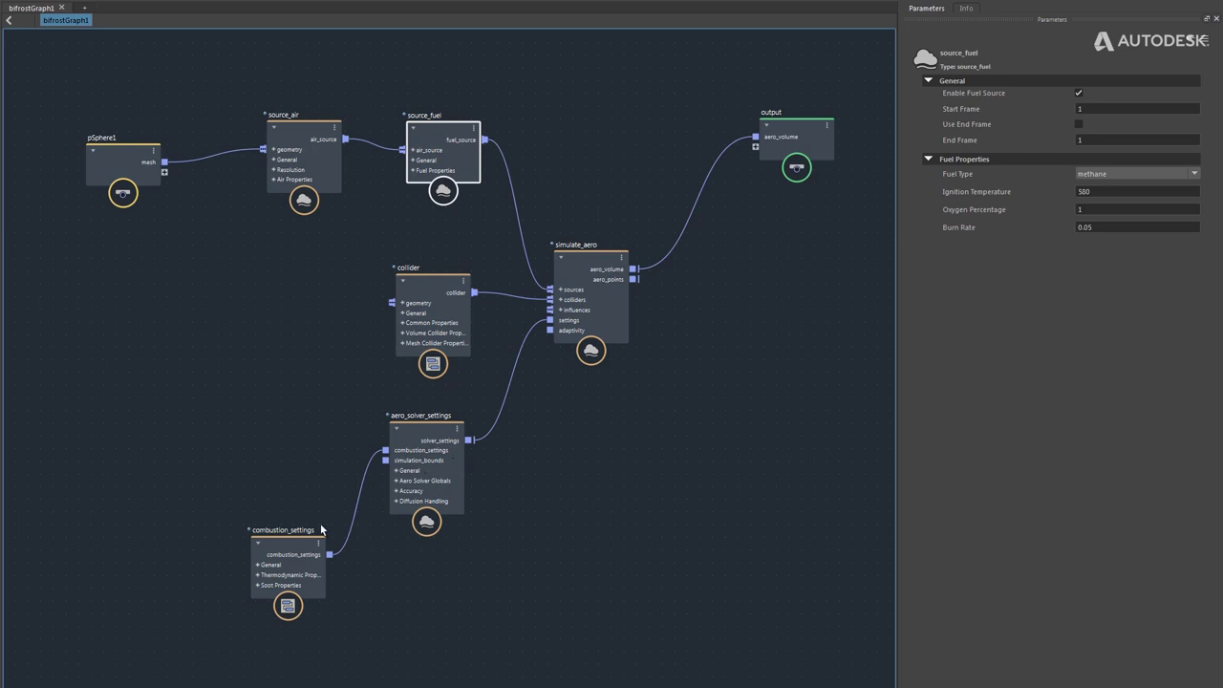
{"action": "left_click", "coordinate": [291, 554]}
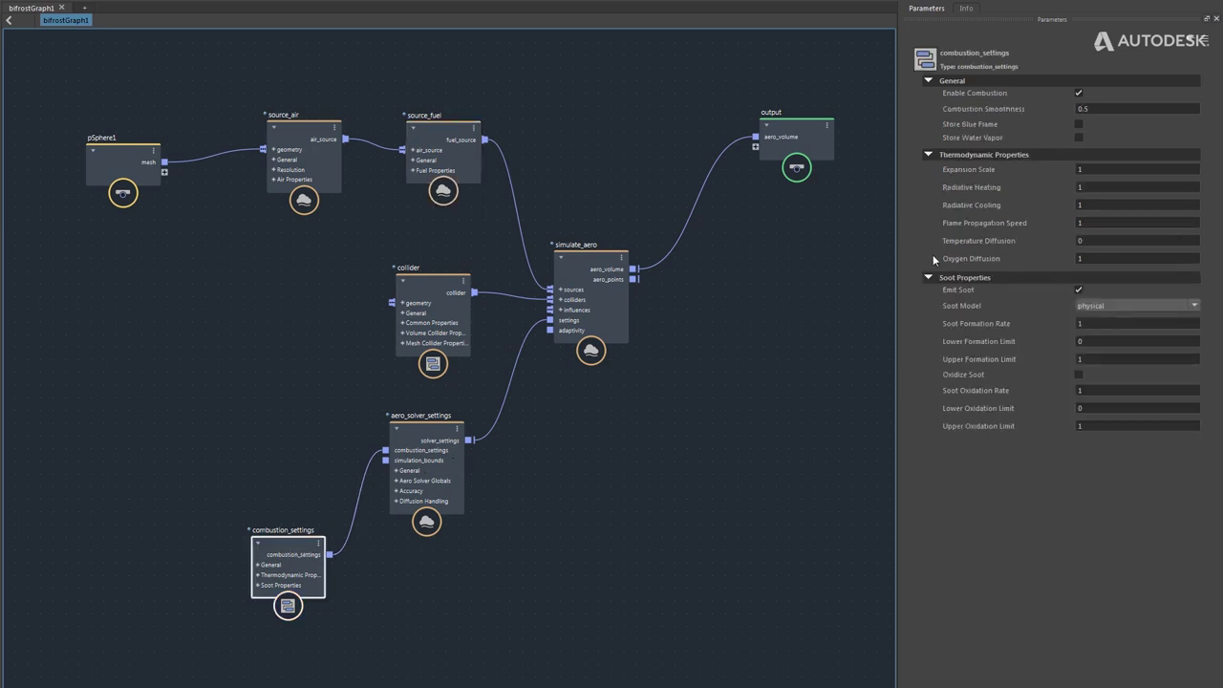
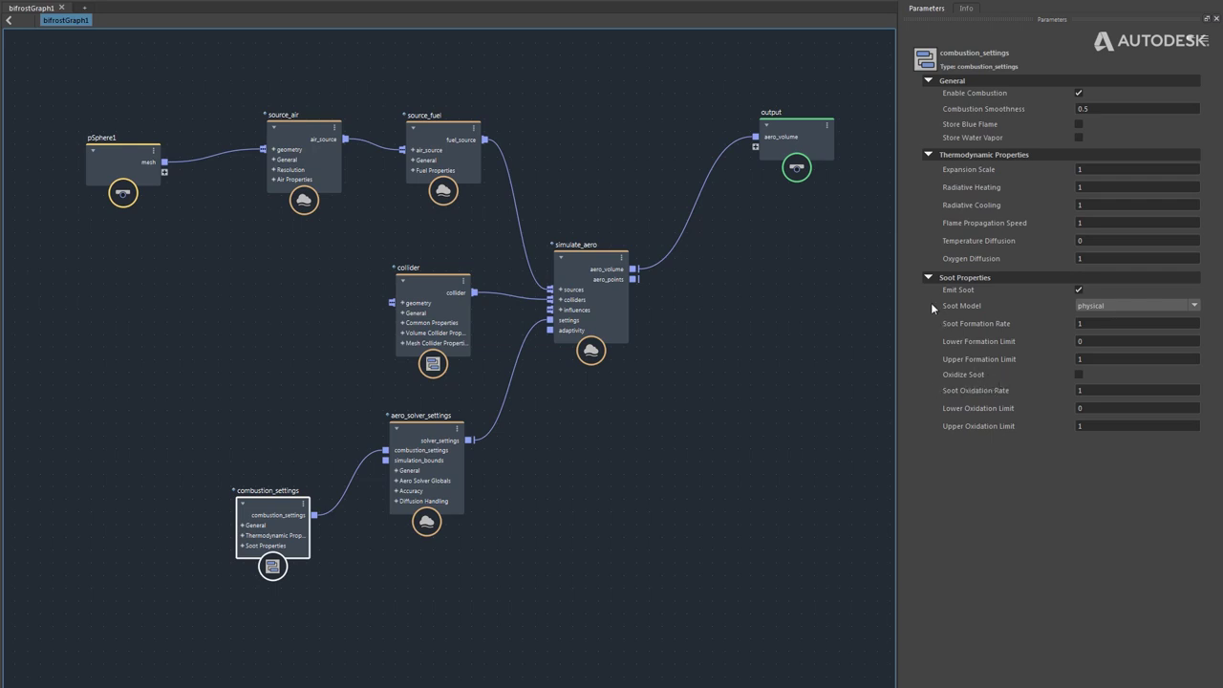
- Examine the Soot Model choices in the combustion_settings node's Soot Properties without changing the selection
{"action": "left_click", "coordinate": [1109, 306]}
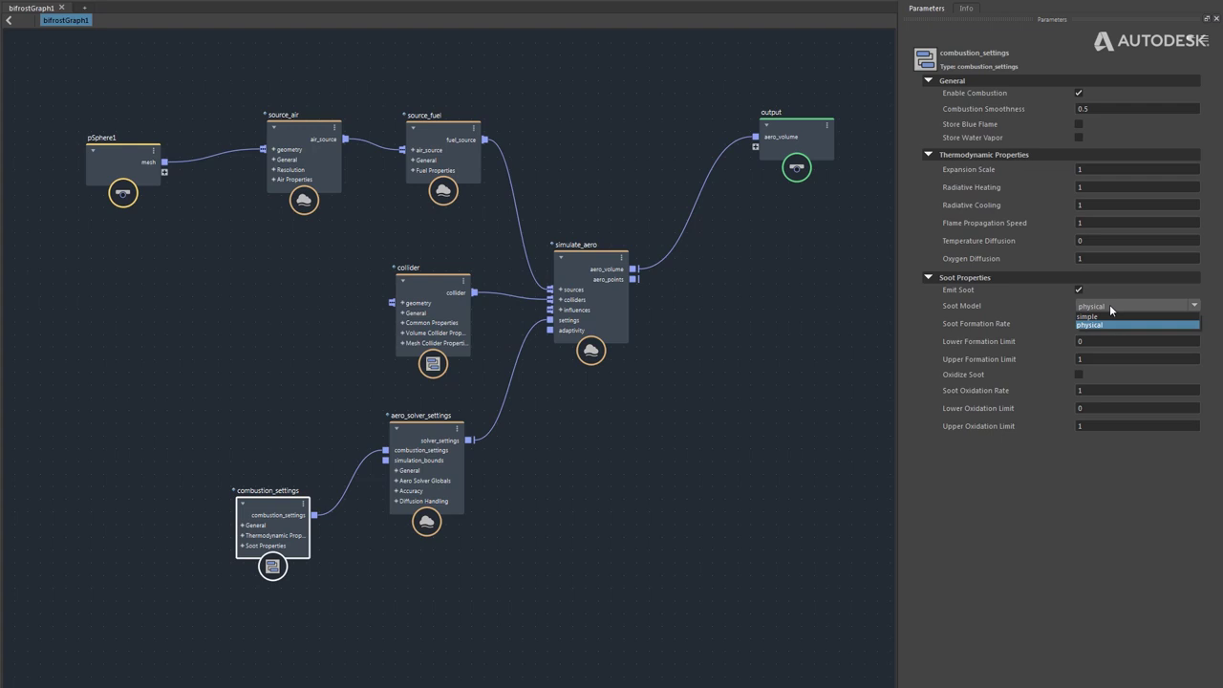
{"action": "left_click", "coordinate": [1036, 308]}
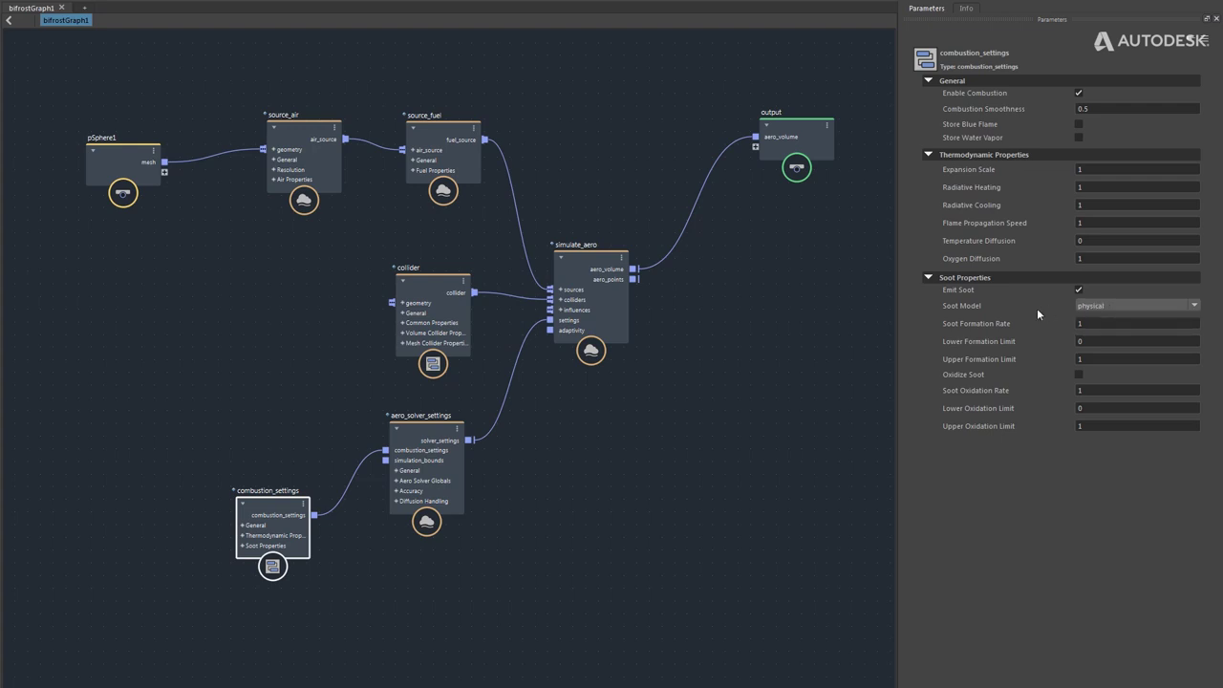
{"action": "left_click", "coordinate": [1099, 305]}
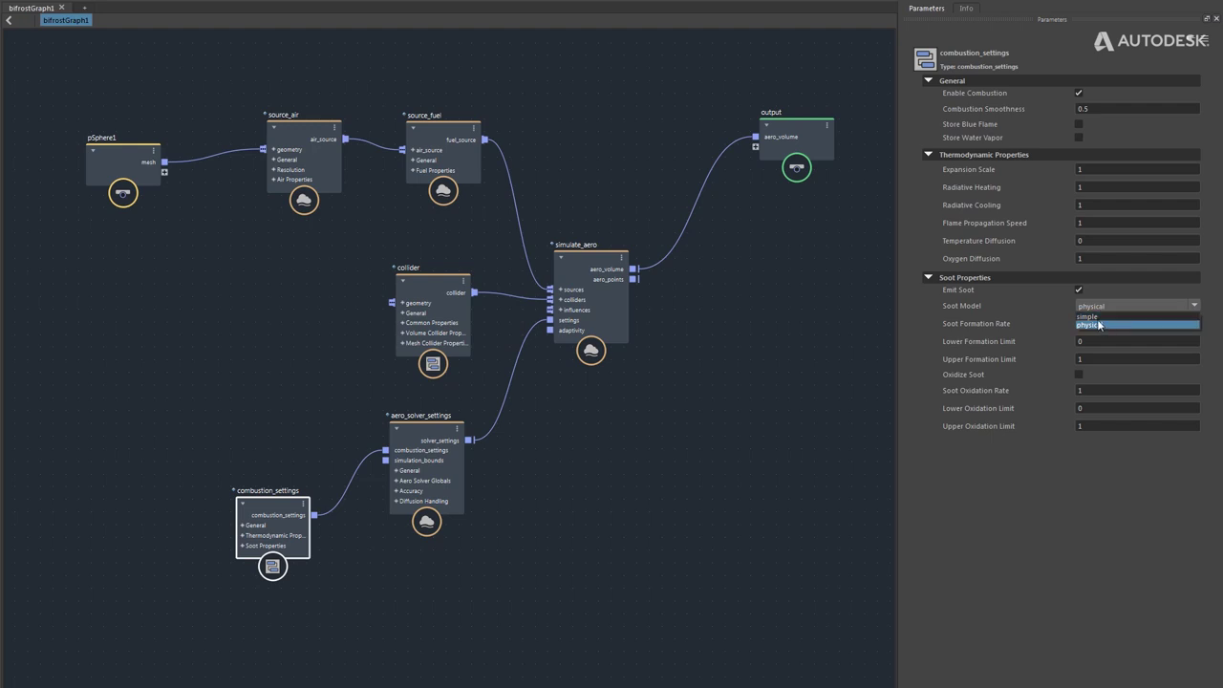
{"action": "left_click", "coordinate": [1039, 313]}
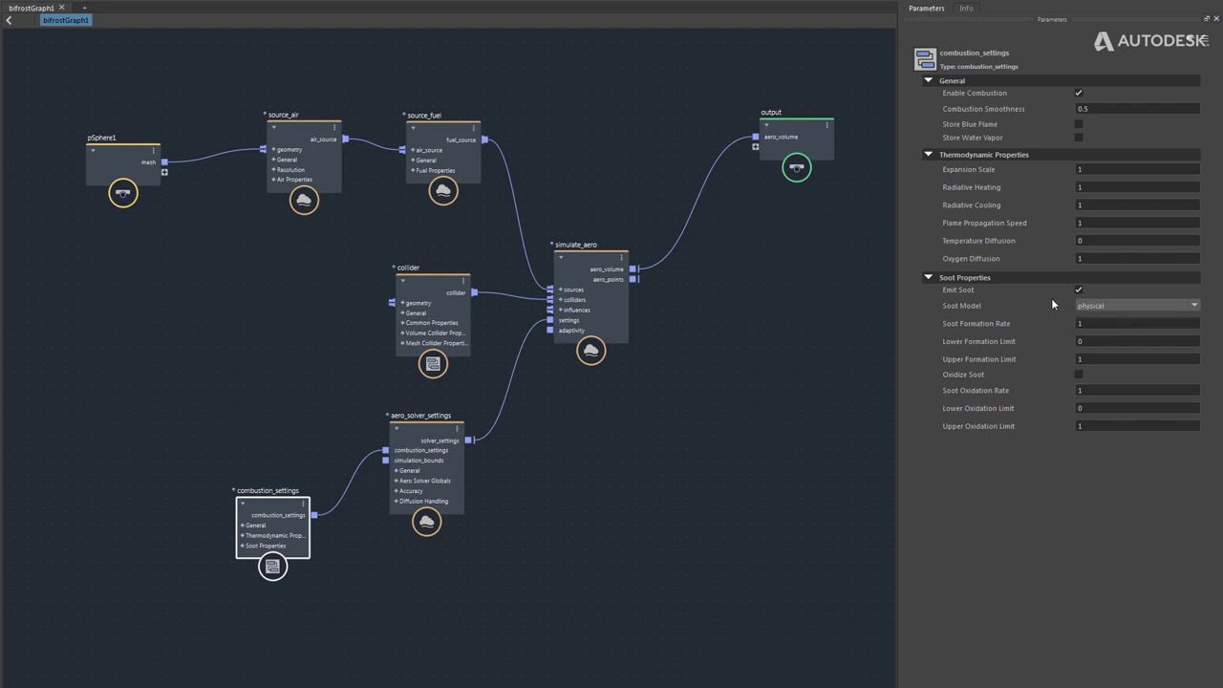